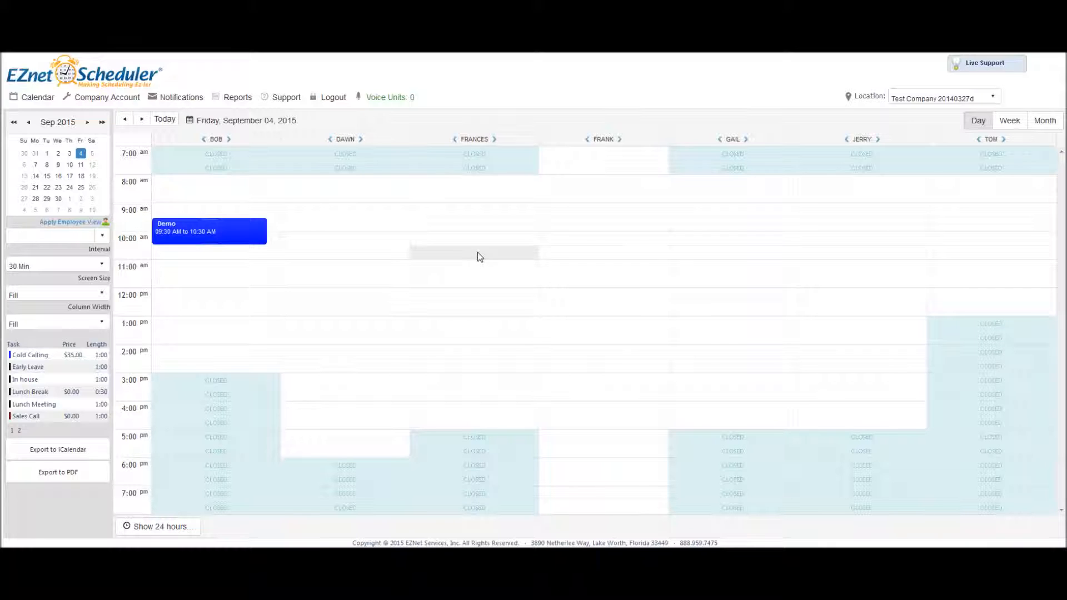
- Start a new appointment at 10:30 AM in the third employee's column, with the subject Meeting
{"action": "left_click", "coordinate": [479, 257]}
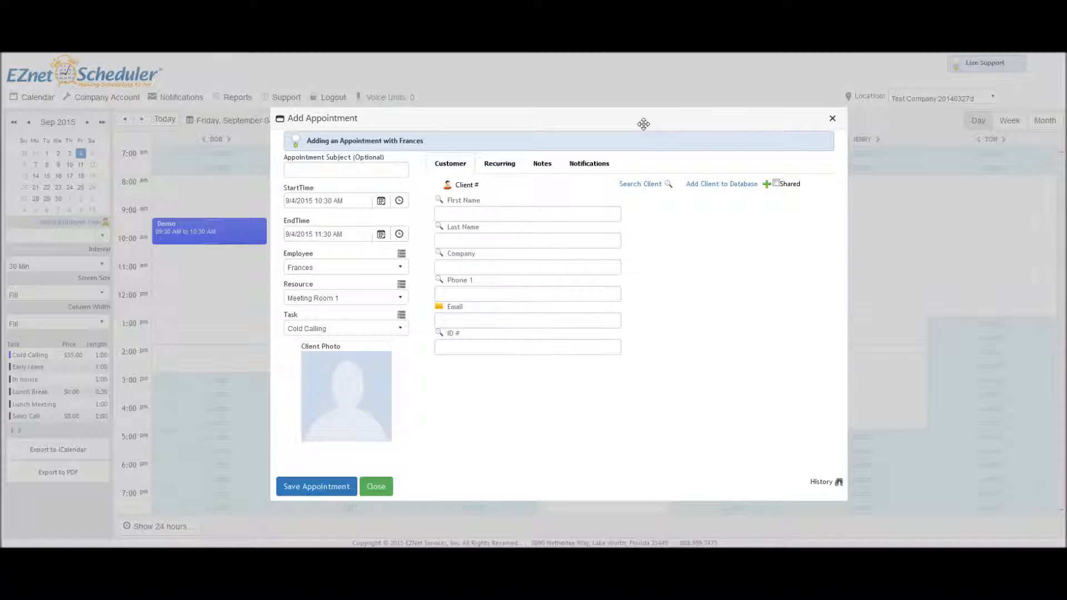
{"action": "left_click_drag", "start_coordinate": [644, 124], "coordinate": [636, 129]}
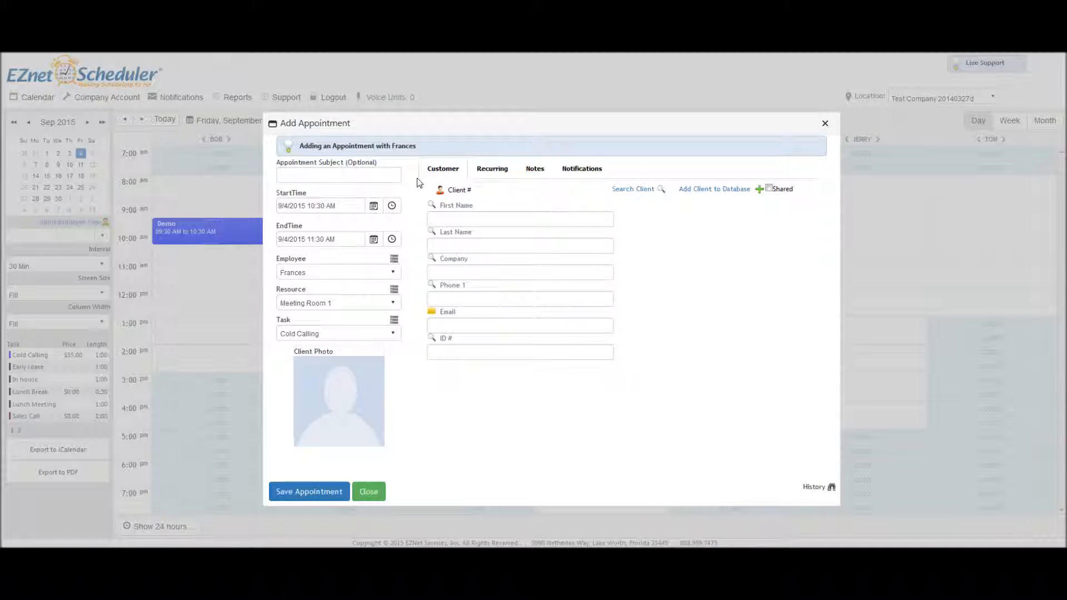
{"action": "left_click", "coordinate": [365, 180]}
{"action": "type", "text": "M"}
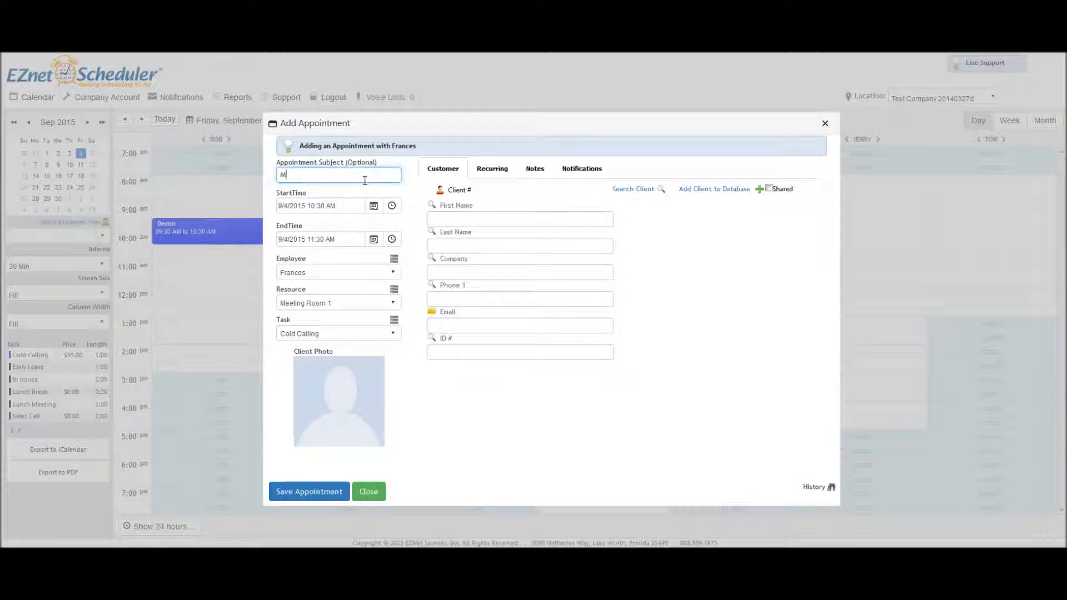
{"action": "type", "text": "eeting"}
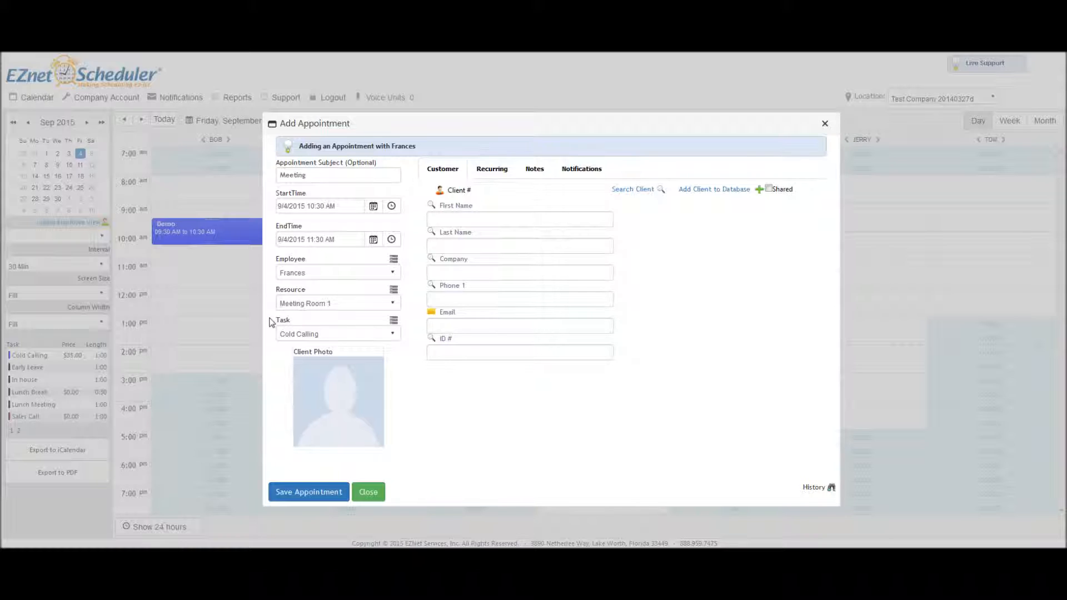
- Set the new appointment's task to Sales Meeting
{"action": "mouse_move", "coordinate": [387, 126]}
{"action": "left_mouse_down"}
{"action": "mouse_move", "coordinate": [460, 156]}
{"action": "mouse_move", "coordinate": [456, 147]}
{"action": "left_mouse_up"}
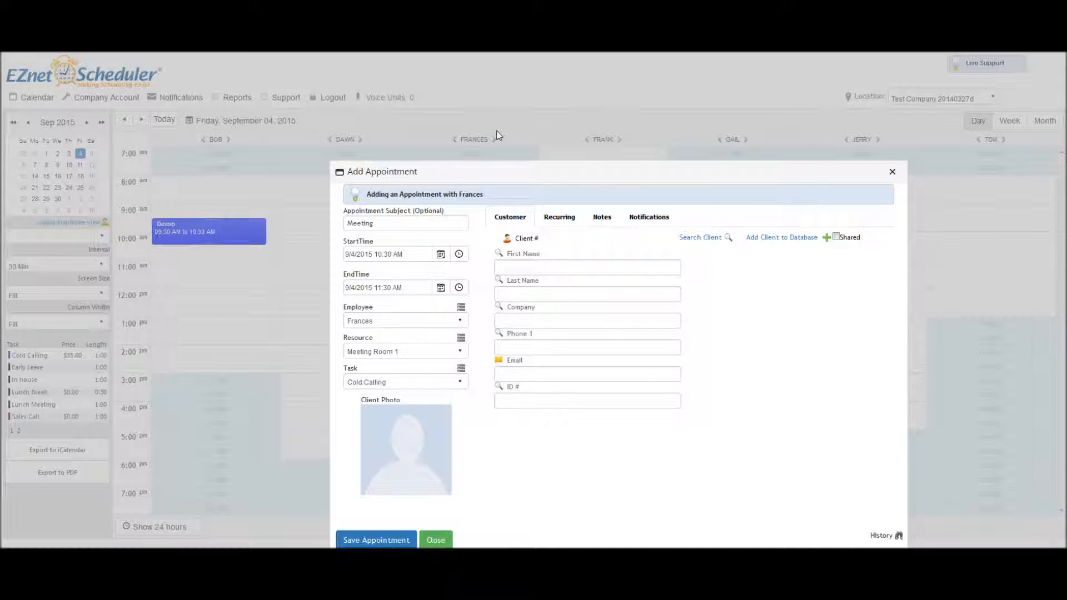
{"action": "left_click_drag", "start_coordinate": [481, 174], "coordinate": [483, 166]}
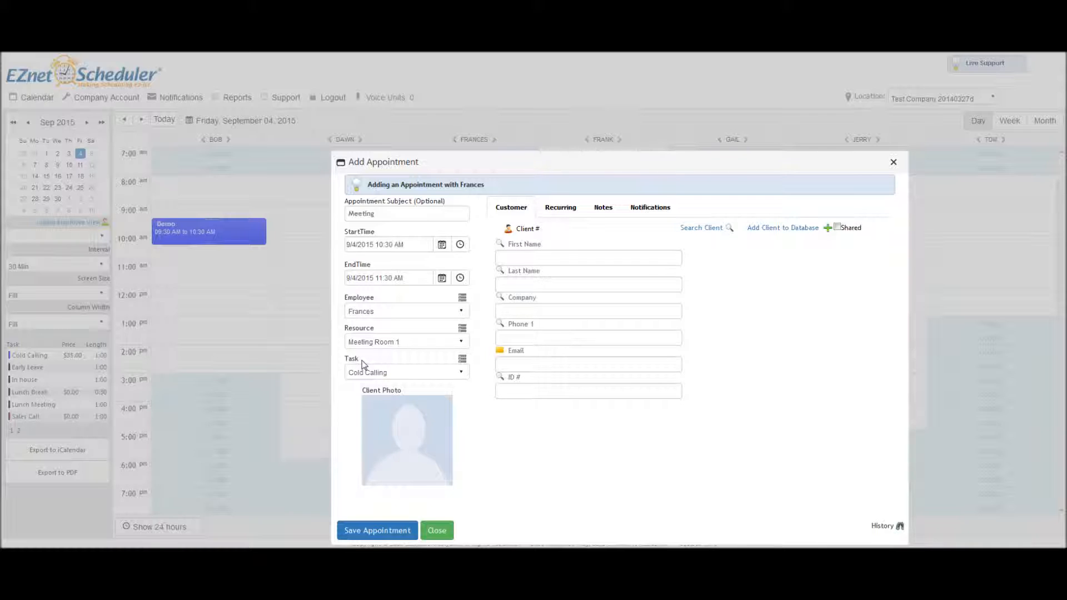
{"action": "left_click", "coordinate": [418, 376]}
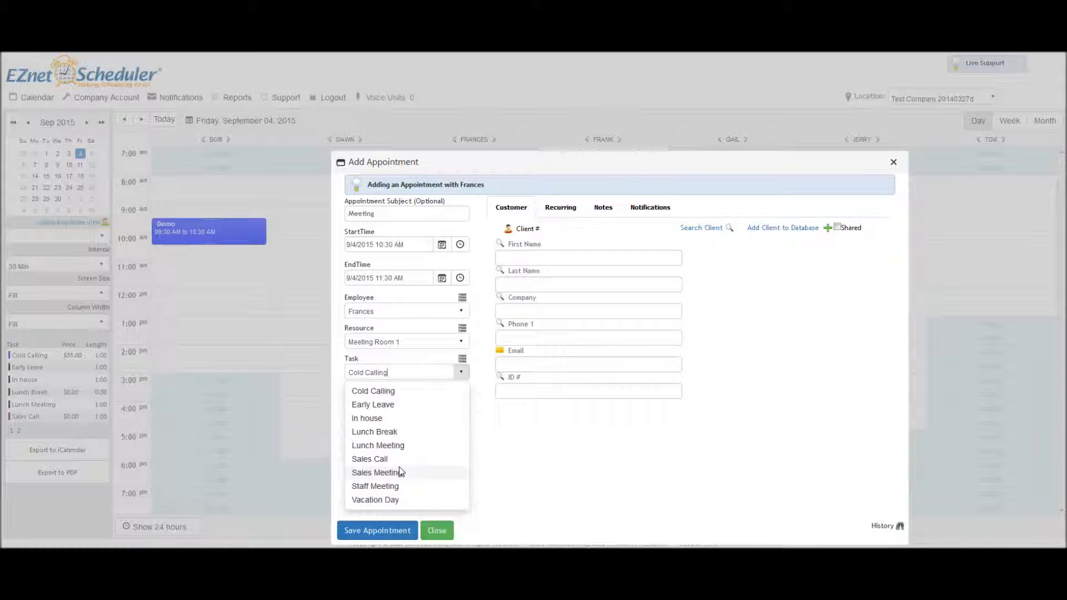
{"action": "left_click", "coordinate": [362, 473]}
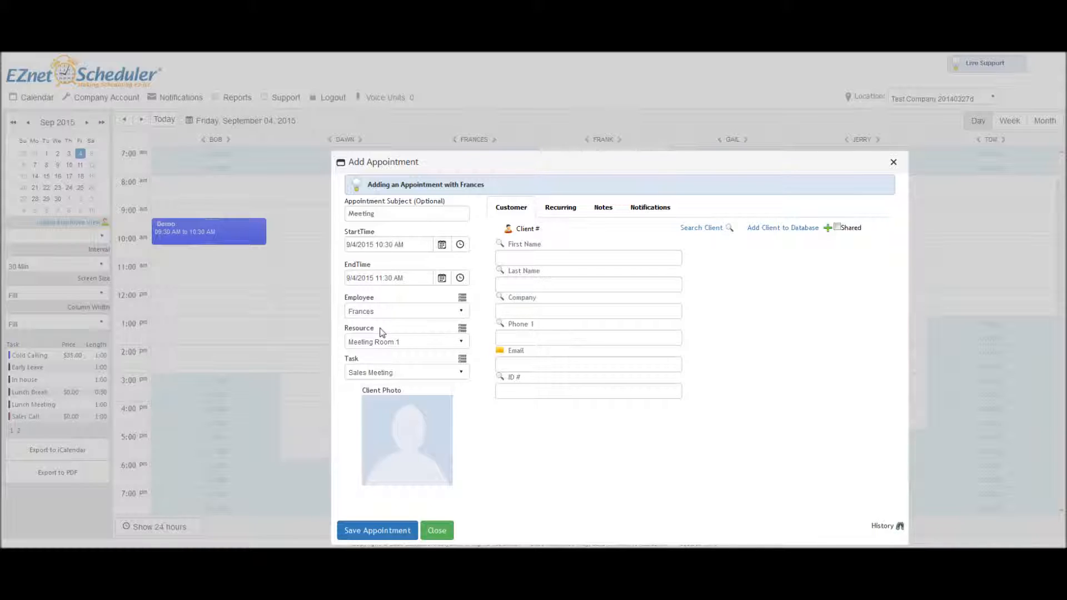
- Switch the appointment's resource to Projector, and return it to Meeting Room 1
{"action": "left_click", "coordinate": [417, 347]}
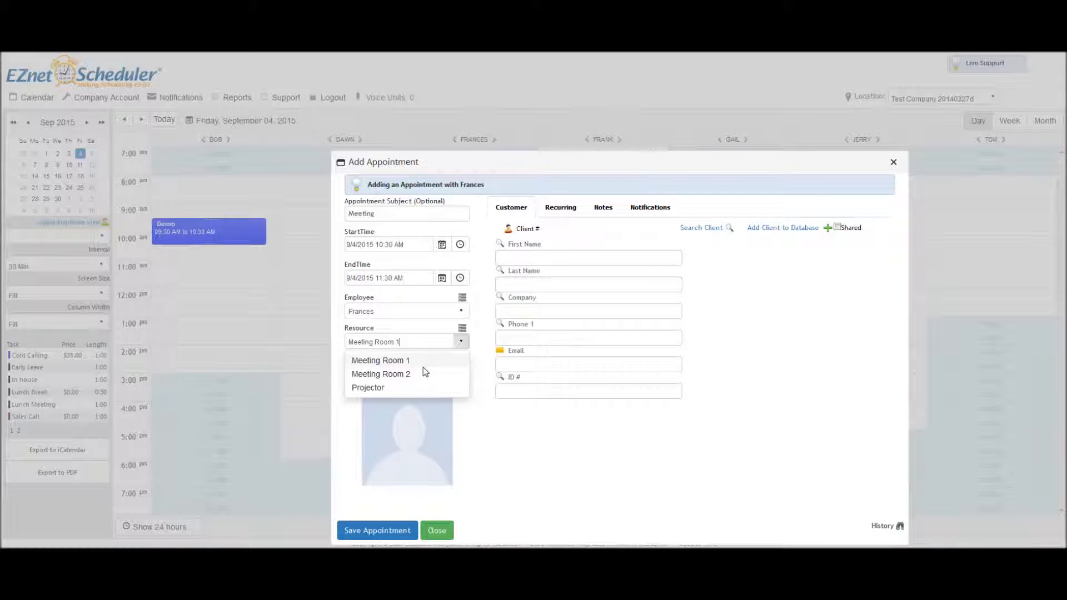
{"action": "left_click", "coordinate": [369, 388]}
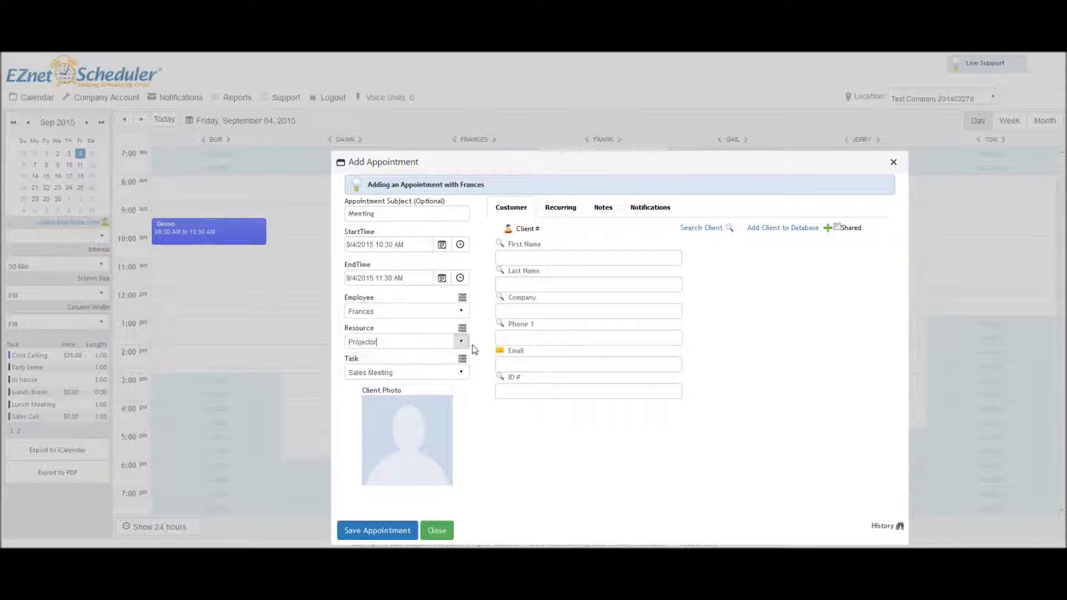
{"action": "left_click", "coordinate": [404, 343]}
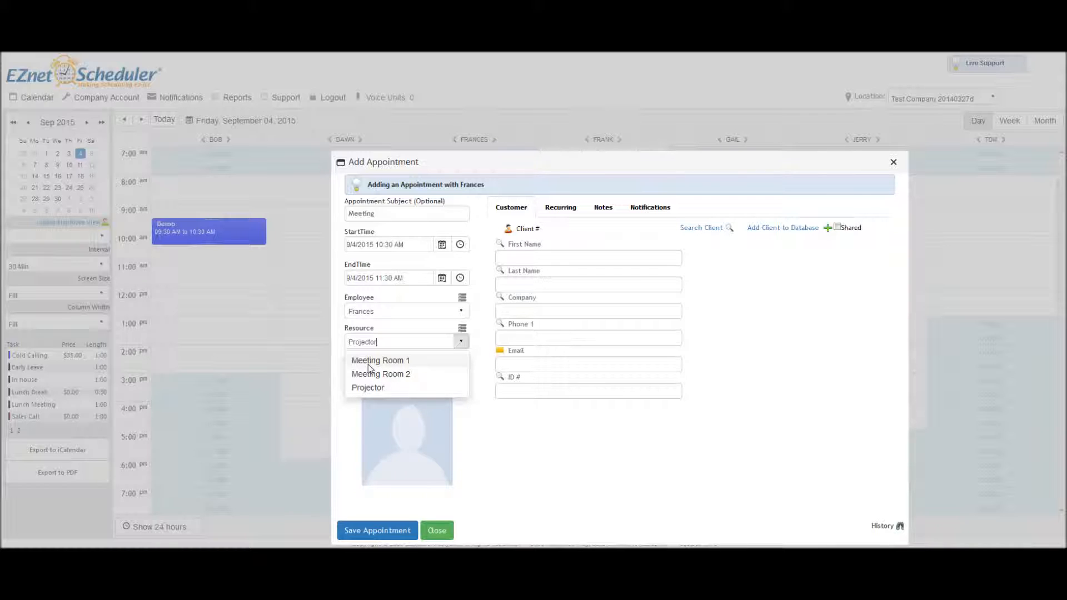
{"action": "left_click", "coordinate": [392, 362]}
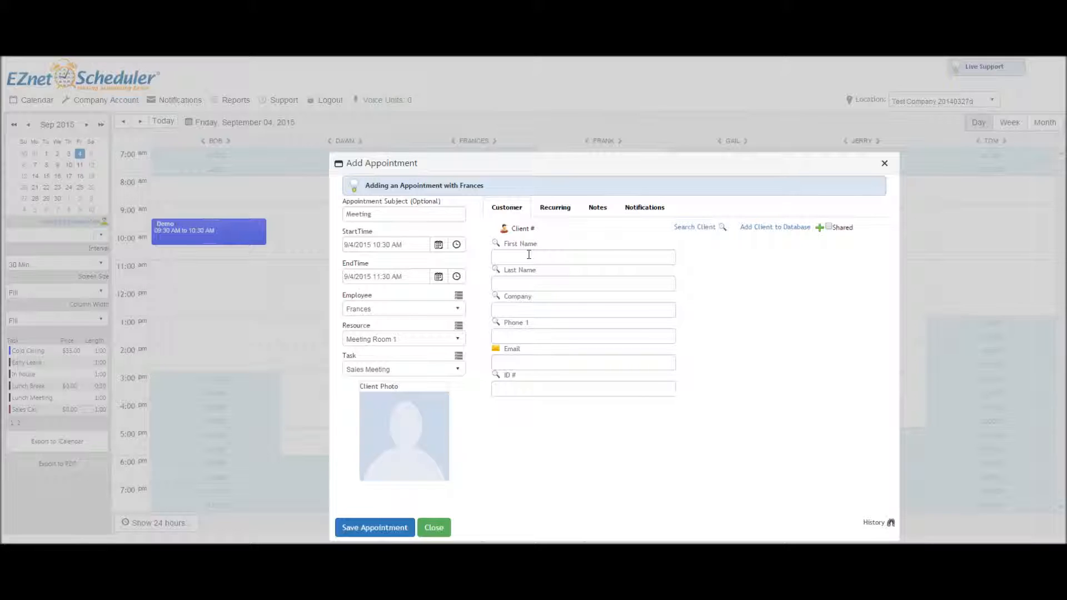
- Fill in the client's first name, last name, company as Company 3 and phone number, and add the client to the database
{"action": "type", "text": "Tim"}
{"action": "left_click", "coordinate": [529, 283]}
{"action": "type", "text": "Doe"}
{"action": "type", "text": "Com"}
{"action": "type", "text": "pany "}
{"action": "type", "text": "3"}
{"action": "left_click", "coordinate": [535, 335]}
{"action": "type", "text": "1234123123"}
{"action": "left_click", "coordinate": [770, 229]}
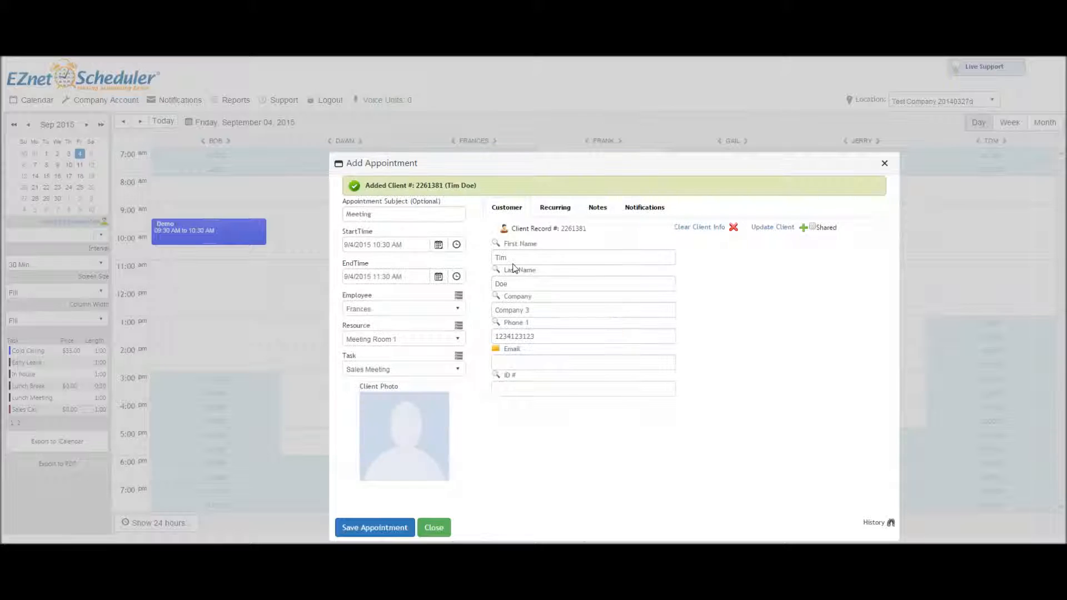
- Shorten the client's first name to its initial, search the client records by it and select the matching Company 3 client
{"action": "double_click", "coordinate": [493, 256]}
{"action": "key", "text": "BackSpace"}
{"action": "type", "text": "T"}
{"action": "left_click", "coordinate": [496, 243]}
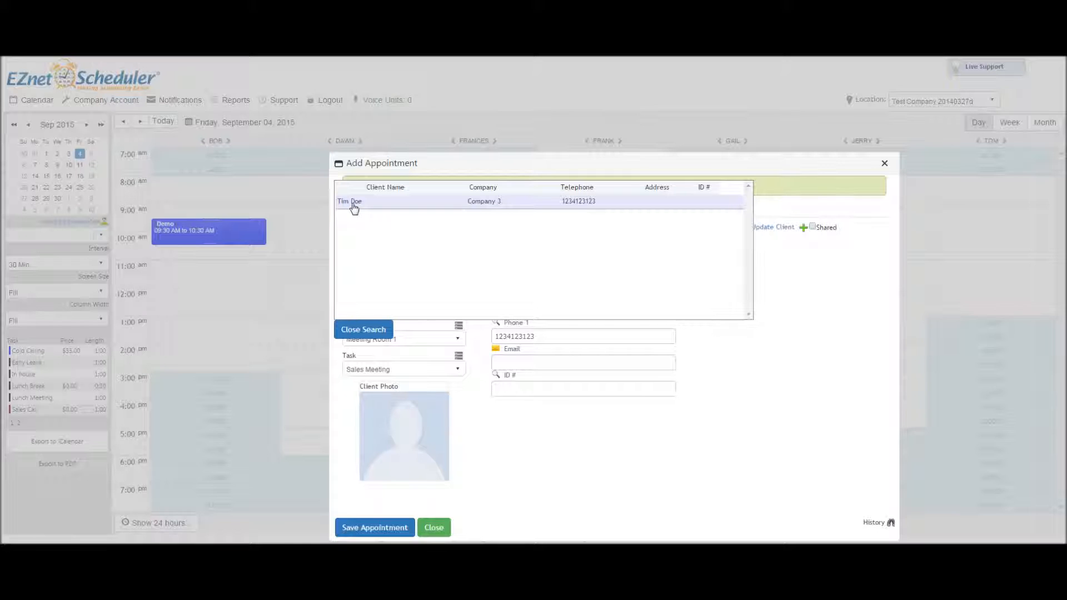
{"action": "left_click", "coordinate": [355, 207]}
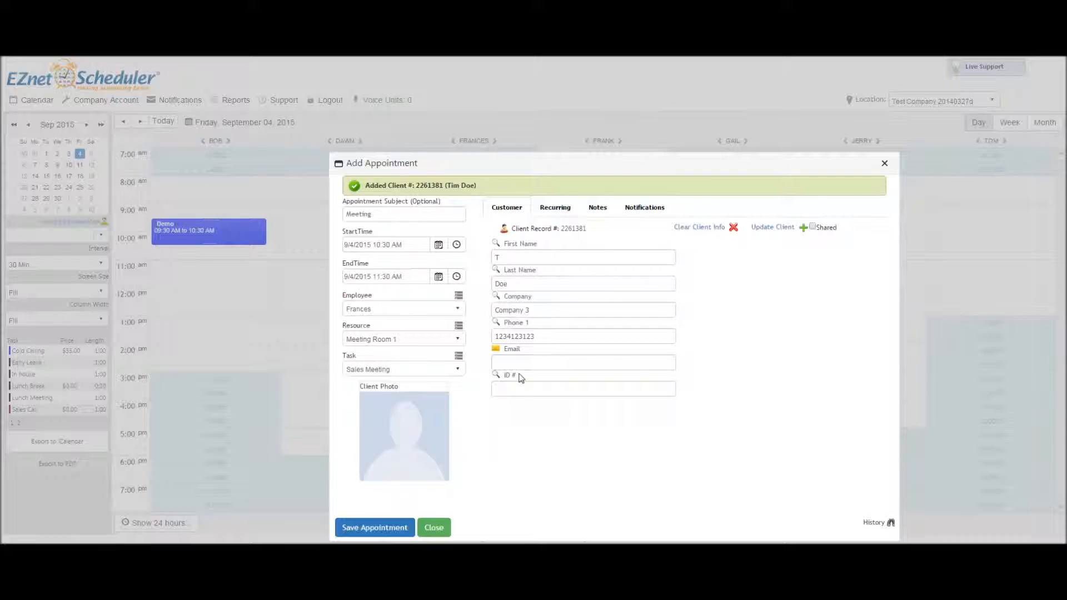
- Turn on the recurring event option to view its pattern settings, and turn it off again
{"action": "left_click_drag", "start_coordinate": [517, 376], "coordinate": [503, 379]}
{"action": "left_click", "coordinate": [517, 387]}
{"action": "left_click", "coordinate": [548, 215]}
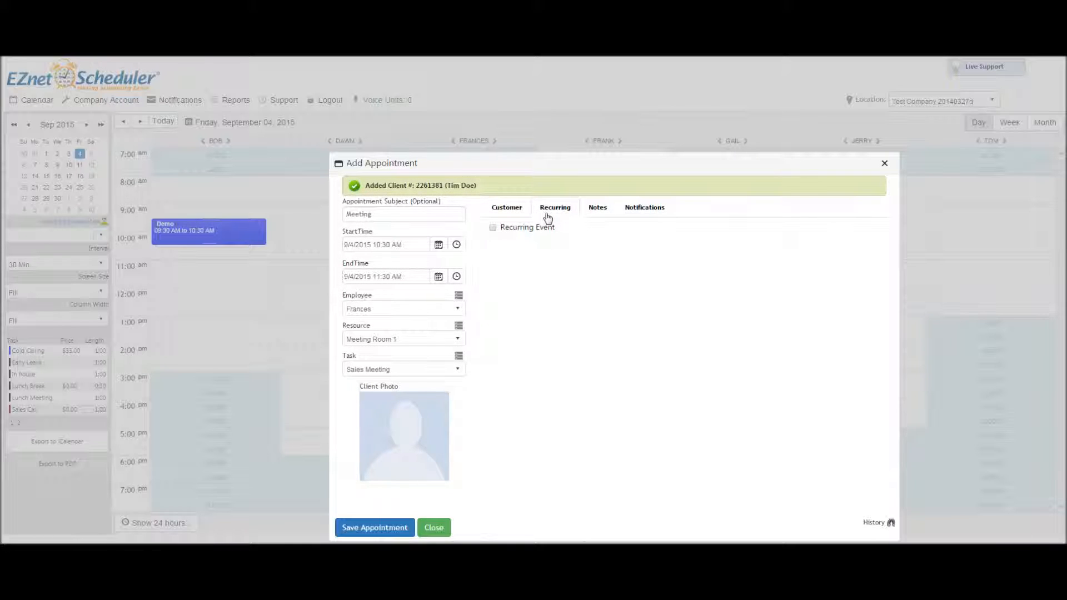
{"action": "left_click", "coordinate": [494, 228]}
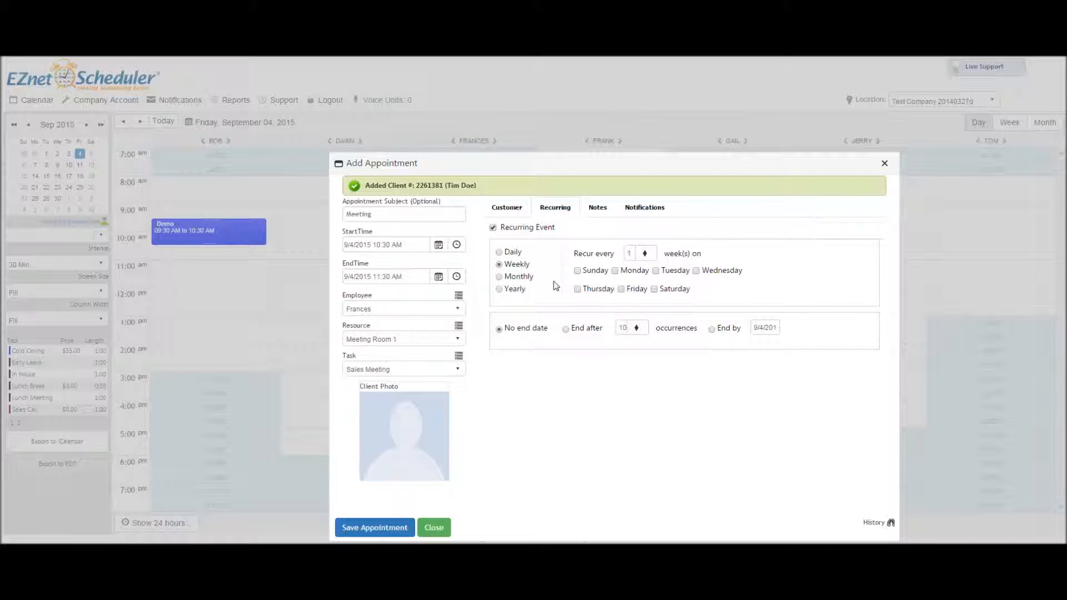
{"action": "left_click", "coordinate": [492, 228]}
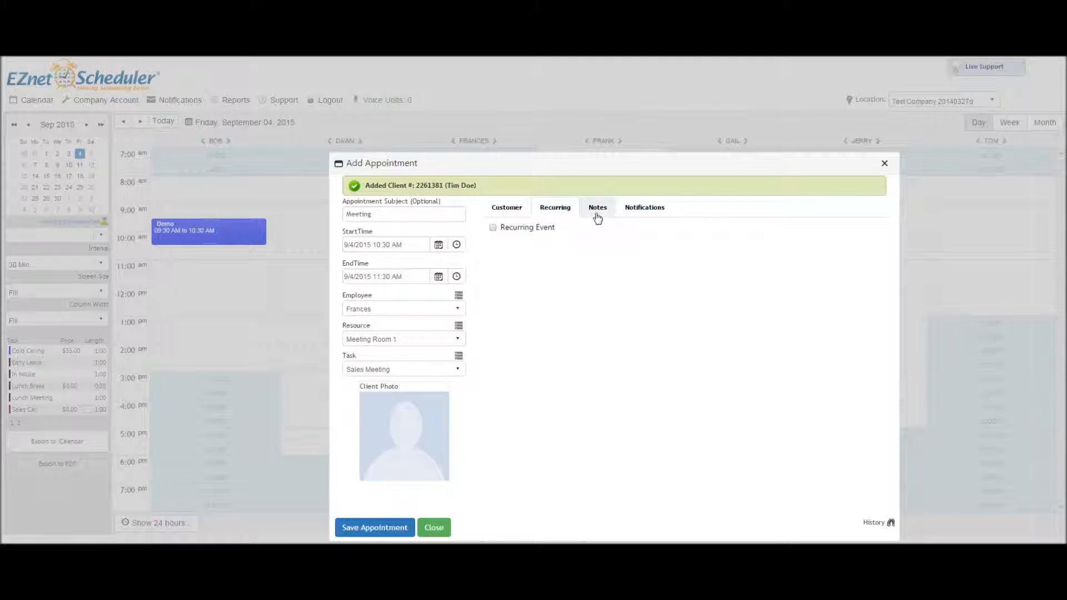
- Review the appointment's notes and notification options, and save the appointment
{"action": "left_click", "coordinate": [597, 215]}
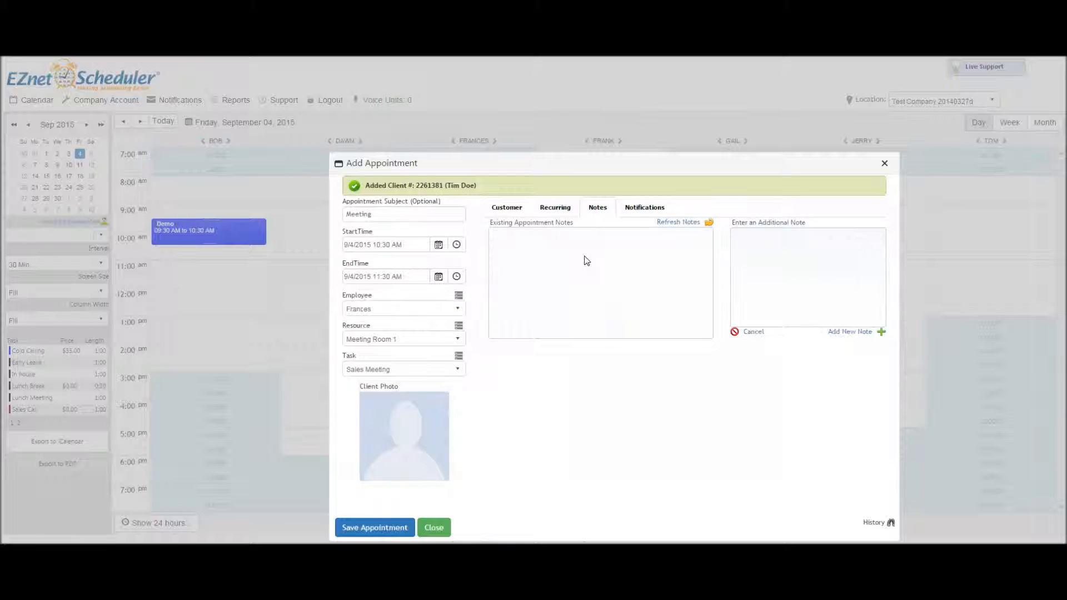
{"action": "left_click", "coordinate": [639, 216]}
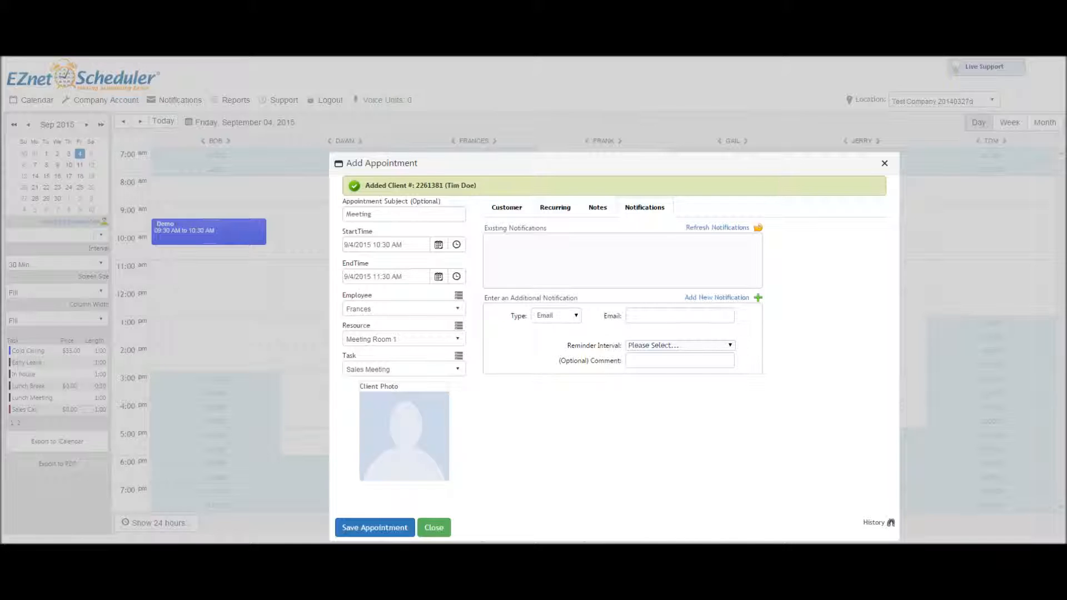
{"action": "left_click", "coordinate": [405, 528]}
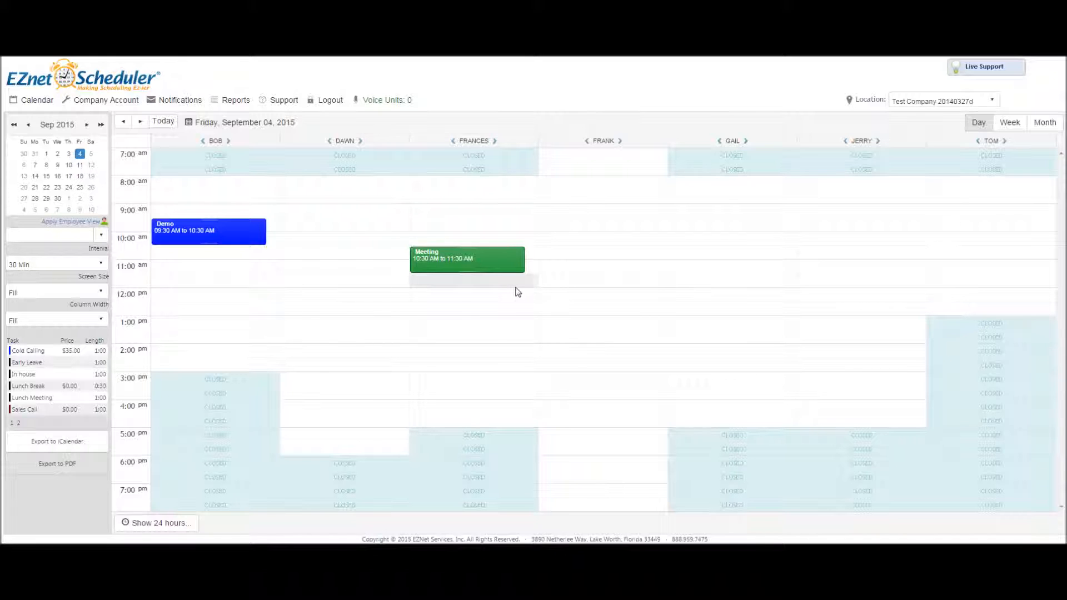
- Set the Meeting appointment's status to Confirmed and move it to 11:00 AM in the fourth employee's column
{"action": "mouse_move", "coordinate": [503, 262]}
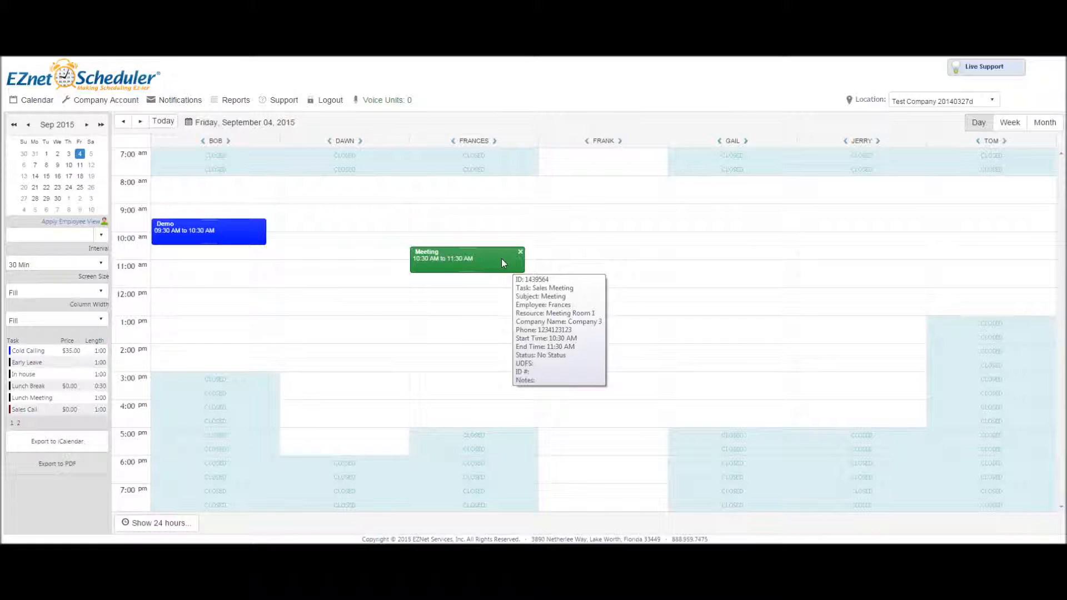
{"action": "right_click", "coordinate": [493, 260]}
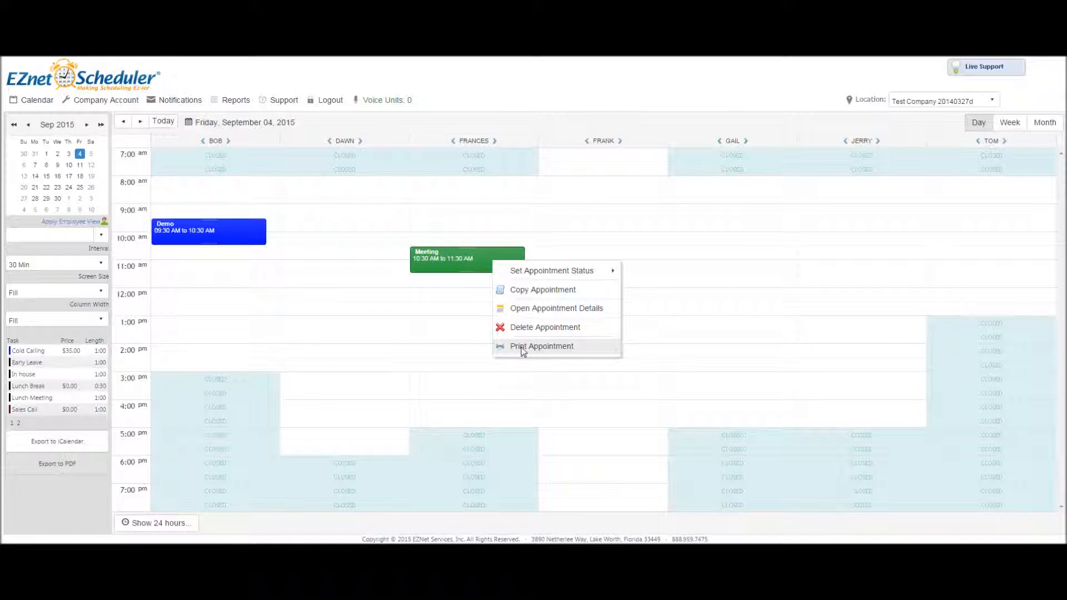
{"action": "mouse_move", "coordinate": [575, 278]}
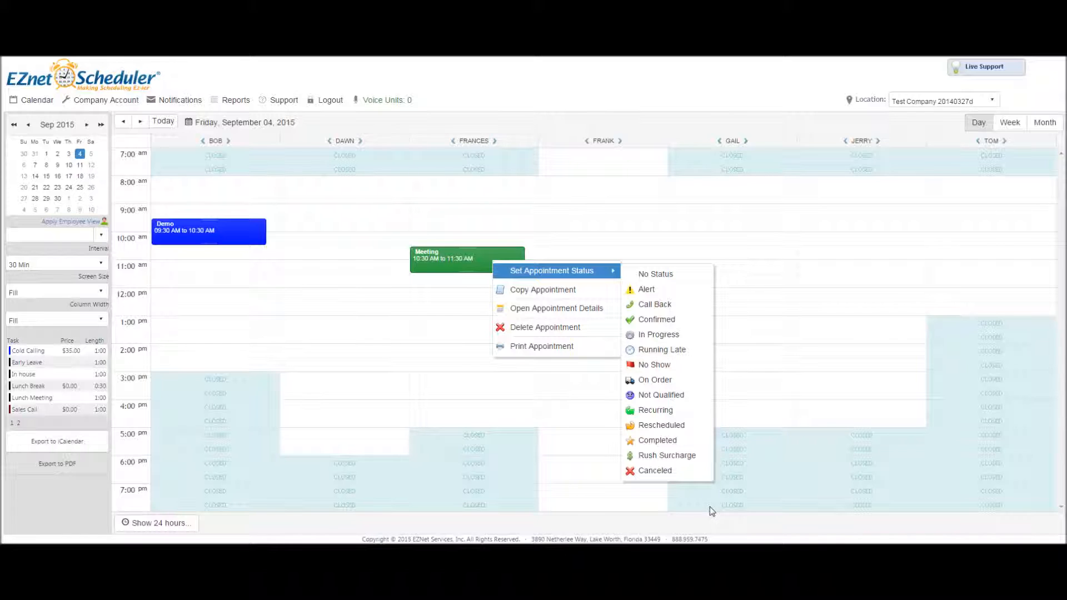
{"action": "mouse_move", "coordinate": [606, 270]}
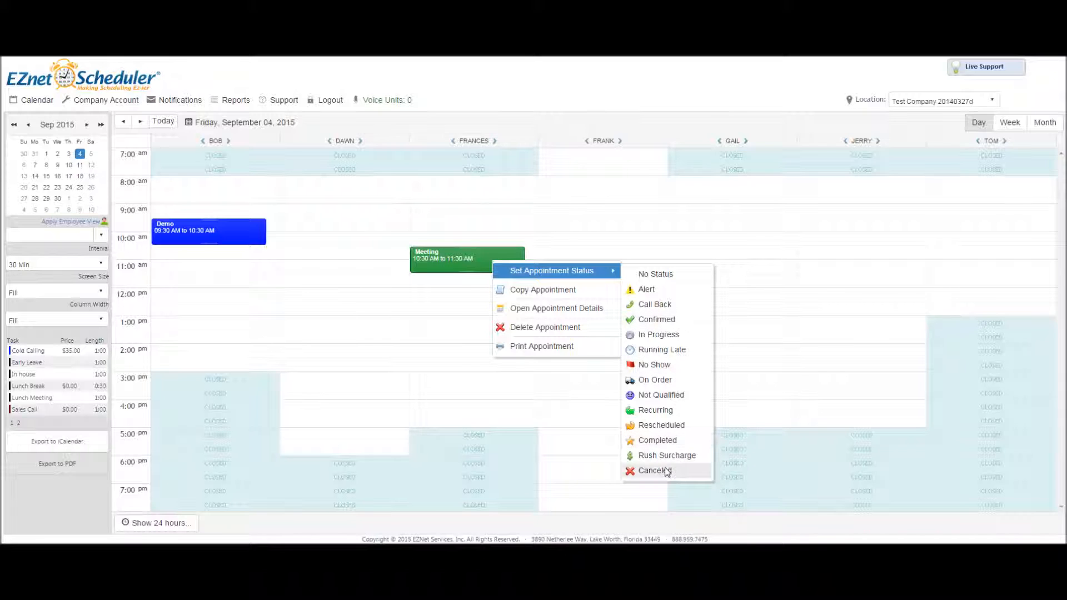
{"action": "left_click", "coordinate": [682, 326]}
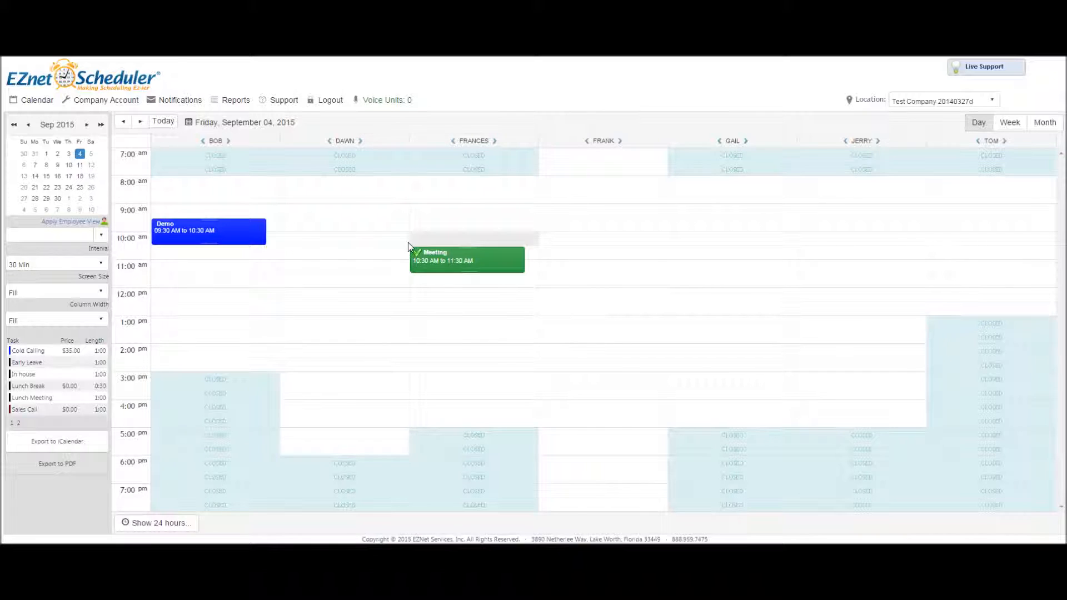
{"action": "left_click_drag", "start_coordinate": [474, 266], "coordinate": [576, 277]}
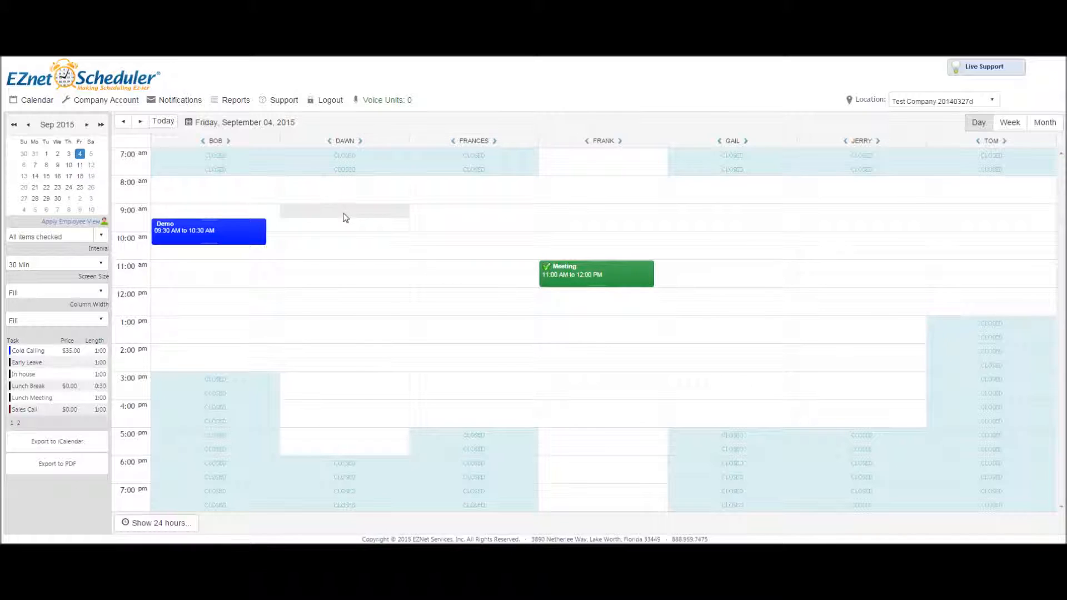
- Limit the calendar view to the first and third employees, and restore the view of all employees
{"action": "left_click", "coordinate": [101, 238]}
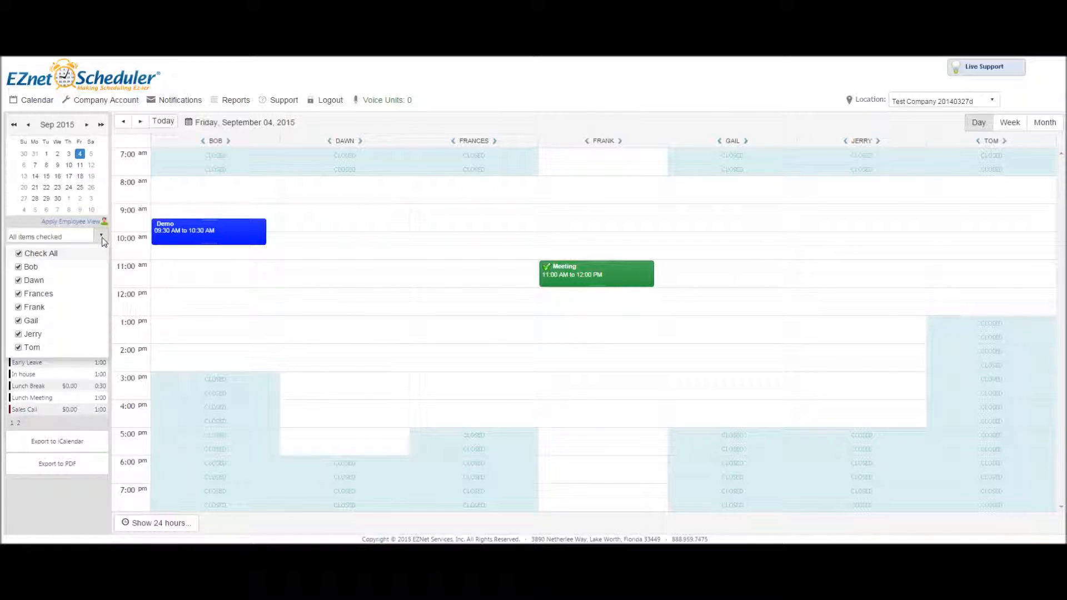
{"action": "left_click", "coordinate": [19, 253]}
{"action": "left_click", "coordinate": [18, 267]}
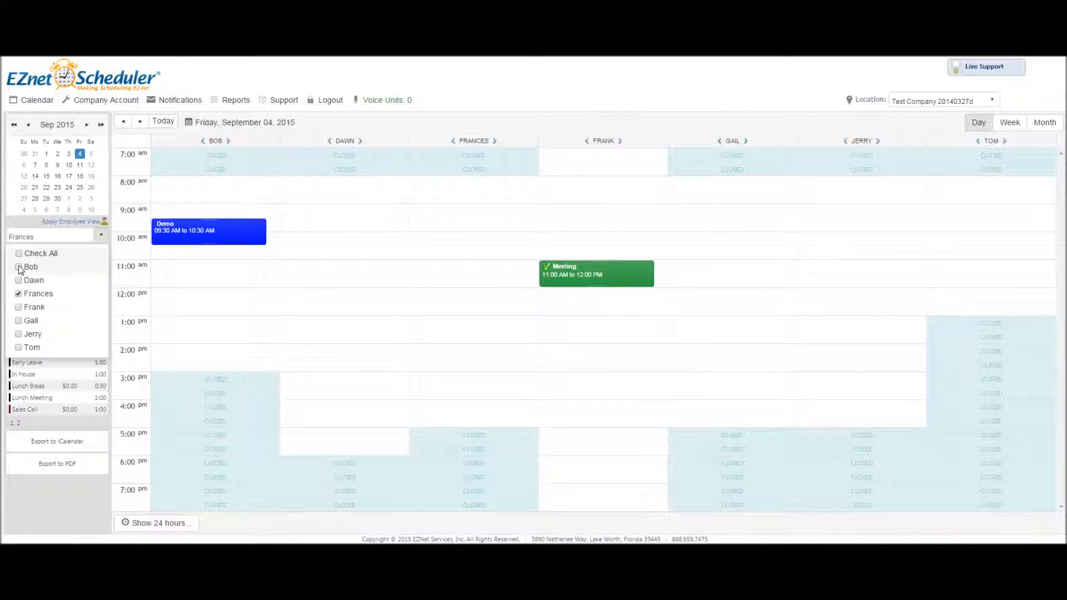
{"action": "left_click", "coordinate": [64, 222]}
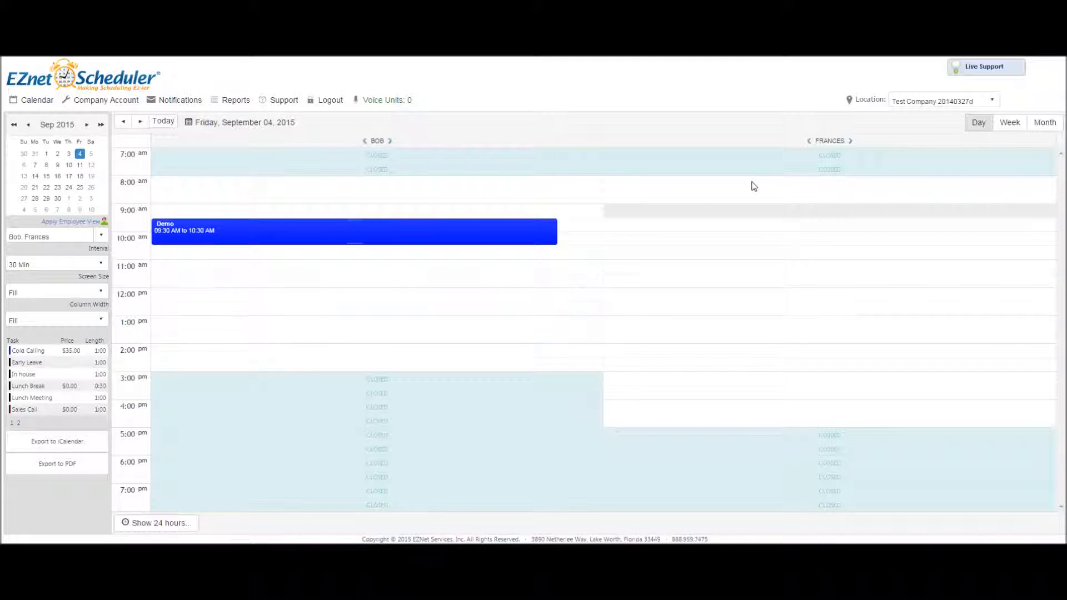
{"action": "left_click", "coordinate": [81, 233]}
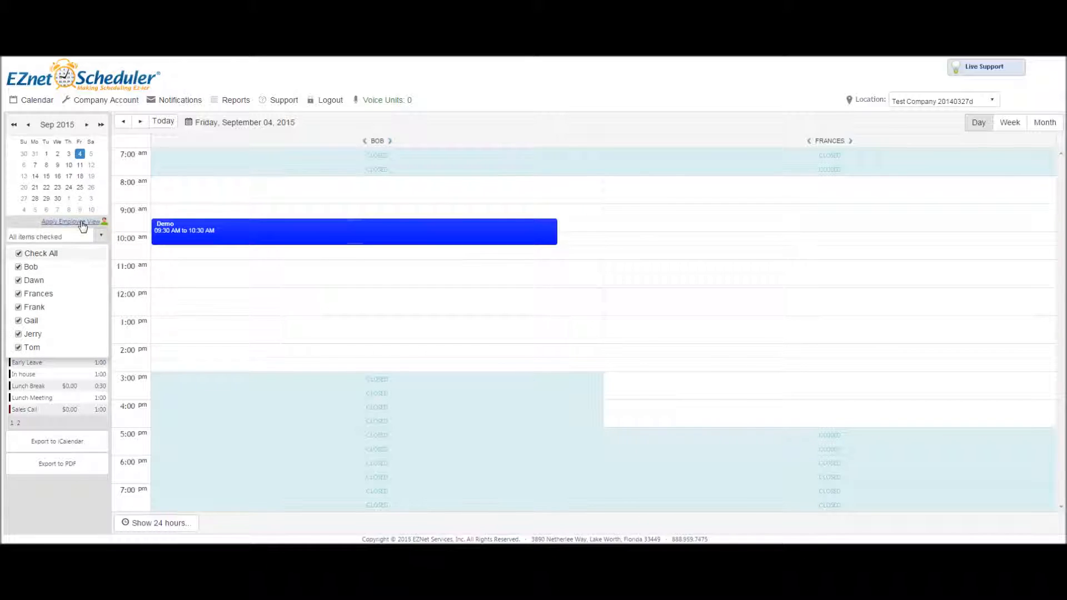
{"action": "left_click", "coordinate": [83, 221]}
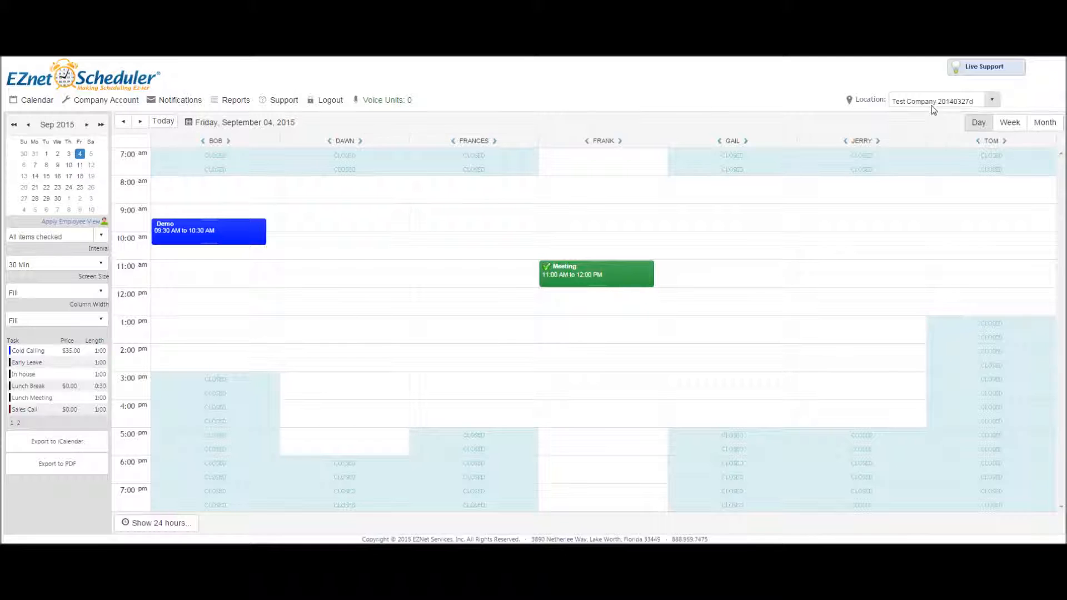
- Switch the calendar's screen size to Medium, and return it to Fill
{"action": "left_click", "coordinate": [97, 293]}
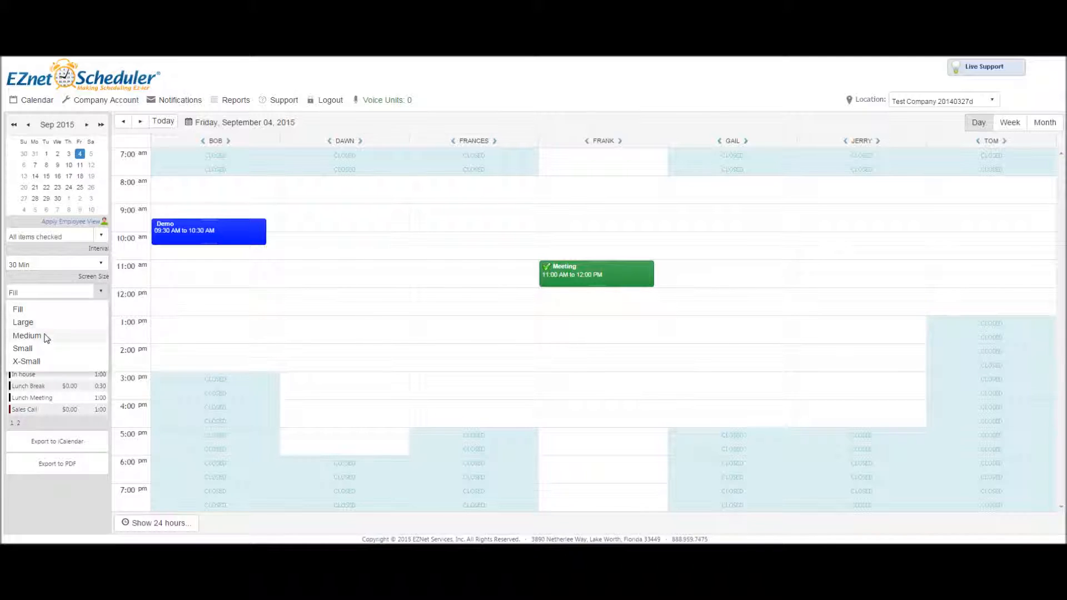
{"action": "left_click", "coordinate": [27, 336]}
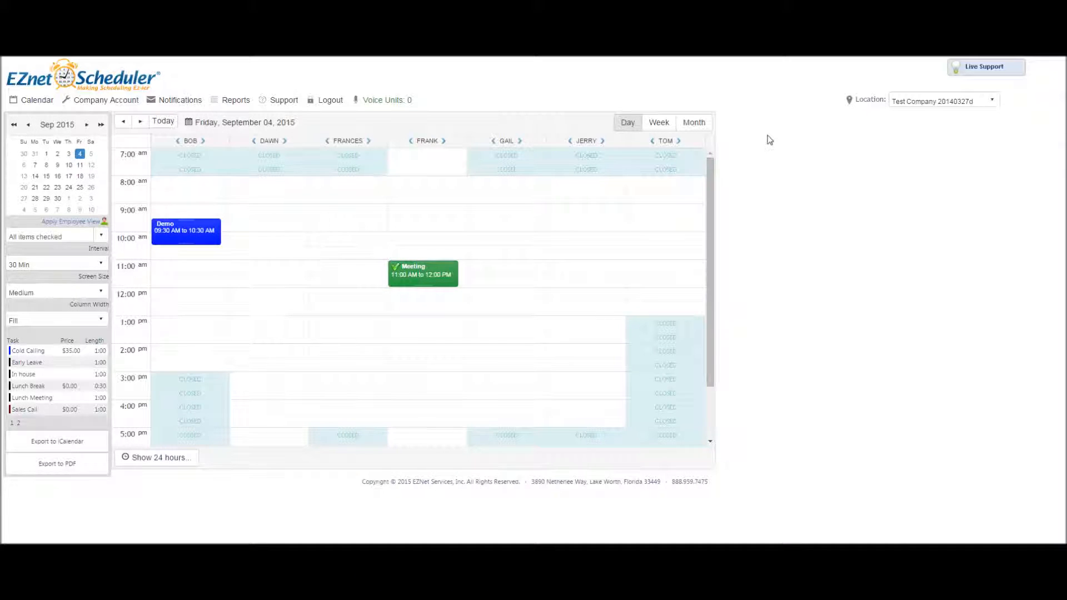
{"action": "left_click", "coordinate": [101, 294]}
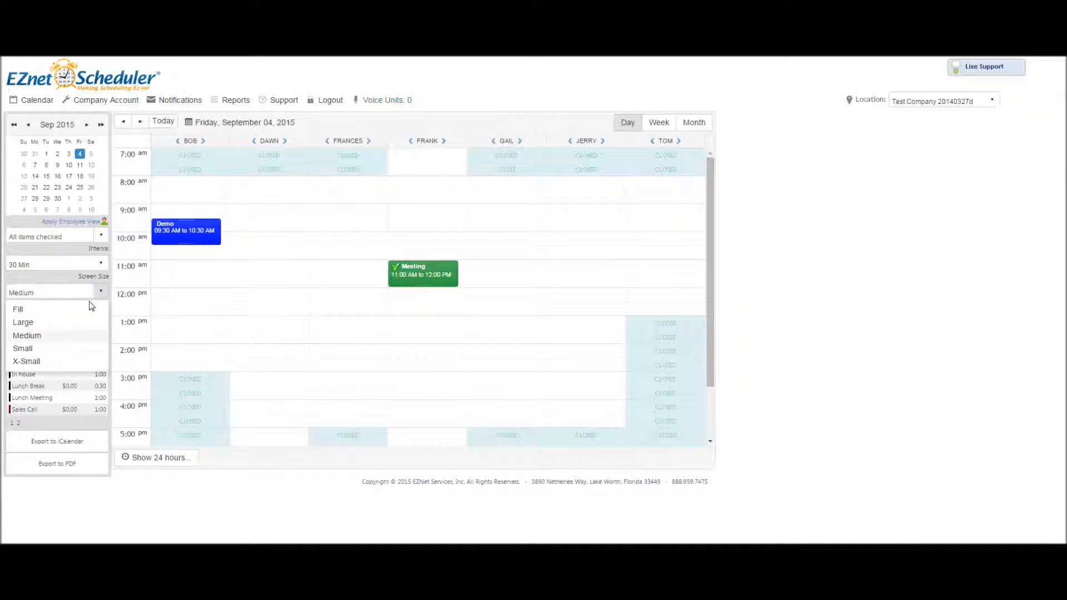
{"action": "left_click", "coordinate": [39, 310]}
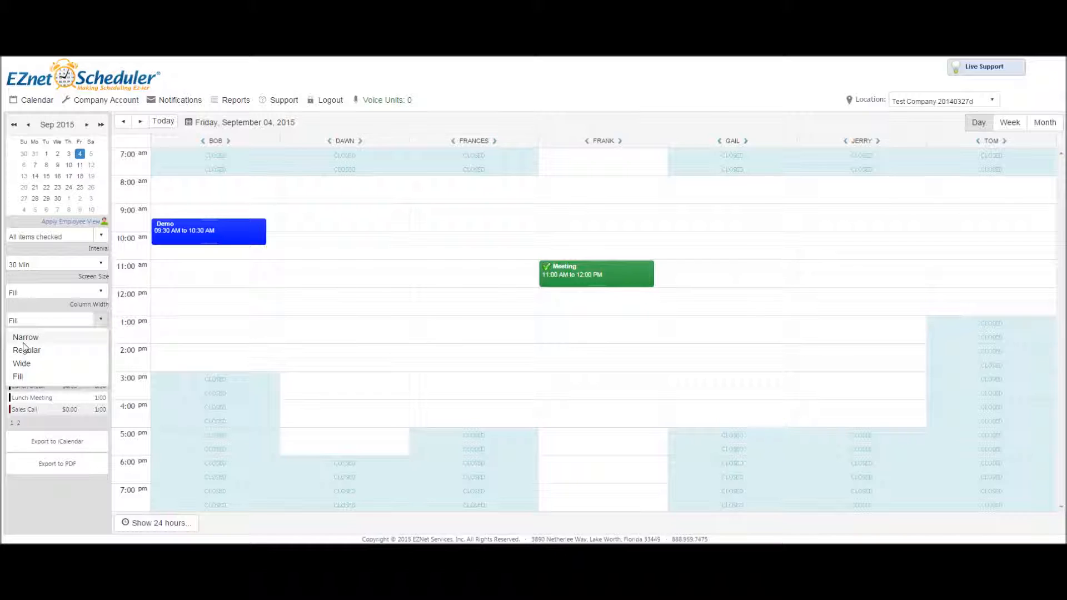
- Set the calendar's column width to Narrow, and restore it to Fill
{"action": "left_click", "coordinate": [28, 338]}
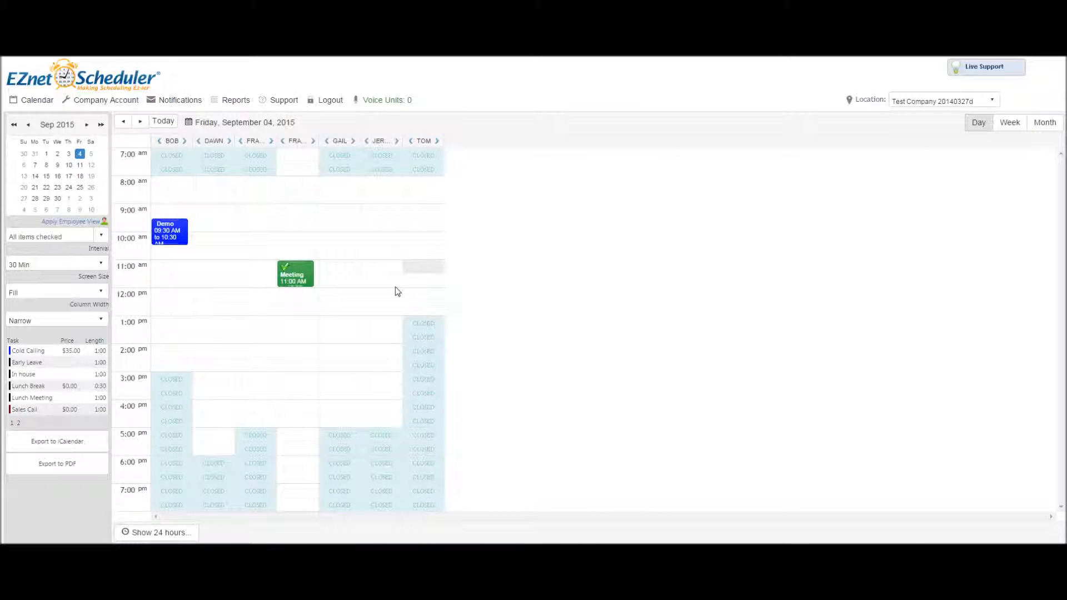
{"action": "left_click", "coordinate": [99, 319]}
{"action": "left_click", "coordinate": [33, 369]}
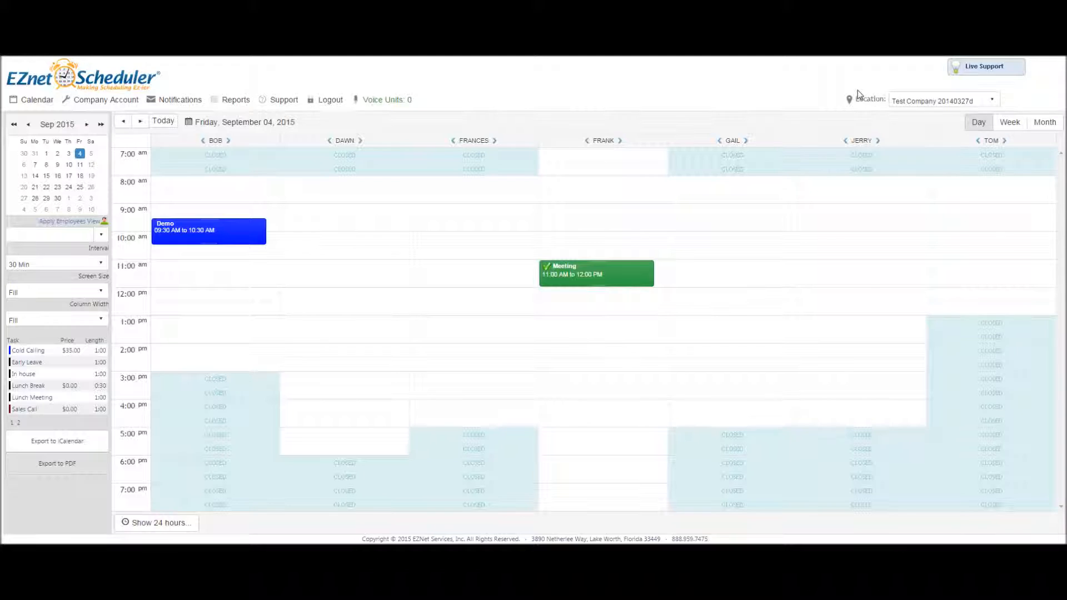
- View the calendar by week and by month, and return to the day view
{"action": "left_click", "coordinate": [1010, 130]}
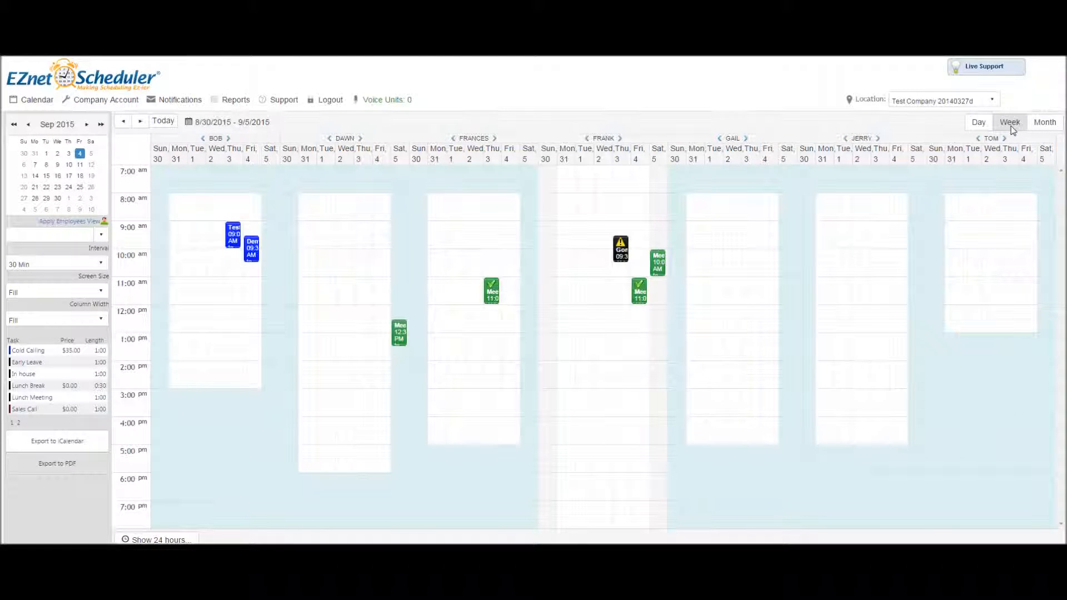
{"action": "left_click", "coordinate": [1046, 131]}
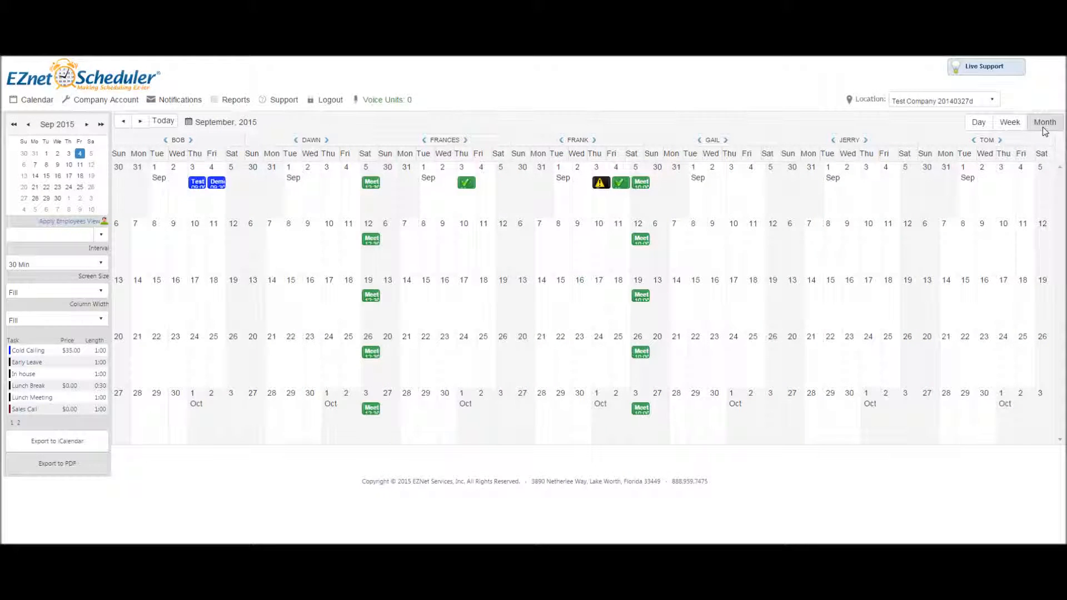
{"action": "left_click", "coordinate": [980, 125]}
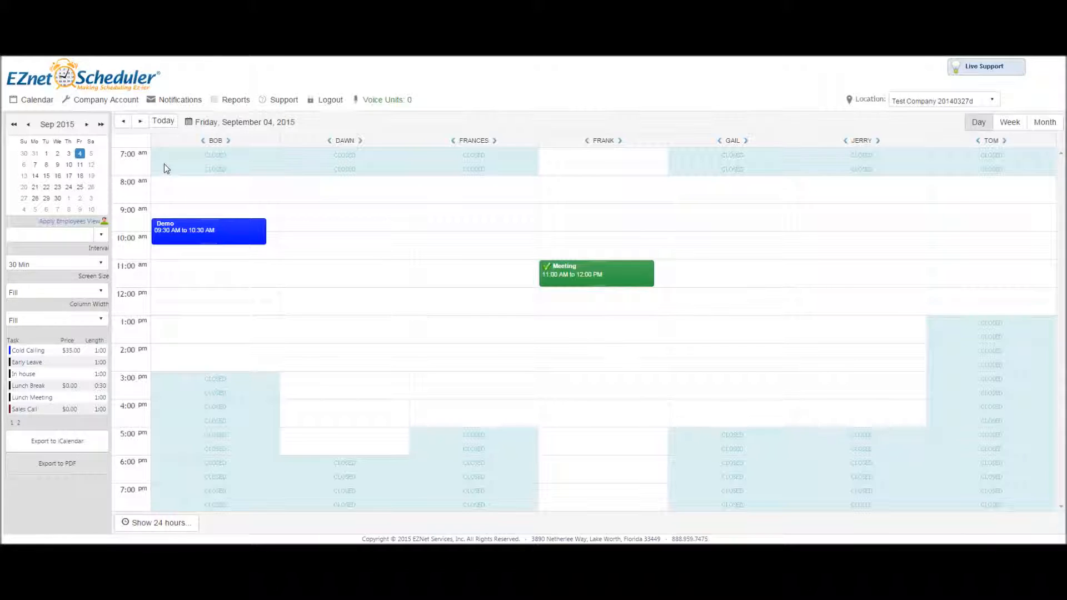
- In Company Administration, rename the Stations attachment as Rooms and save the custom names and company data
{"action": "left_click", "coordinate": [92, 104]}
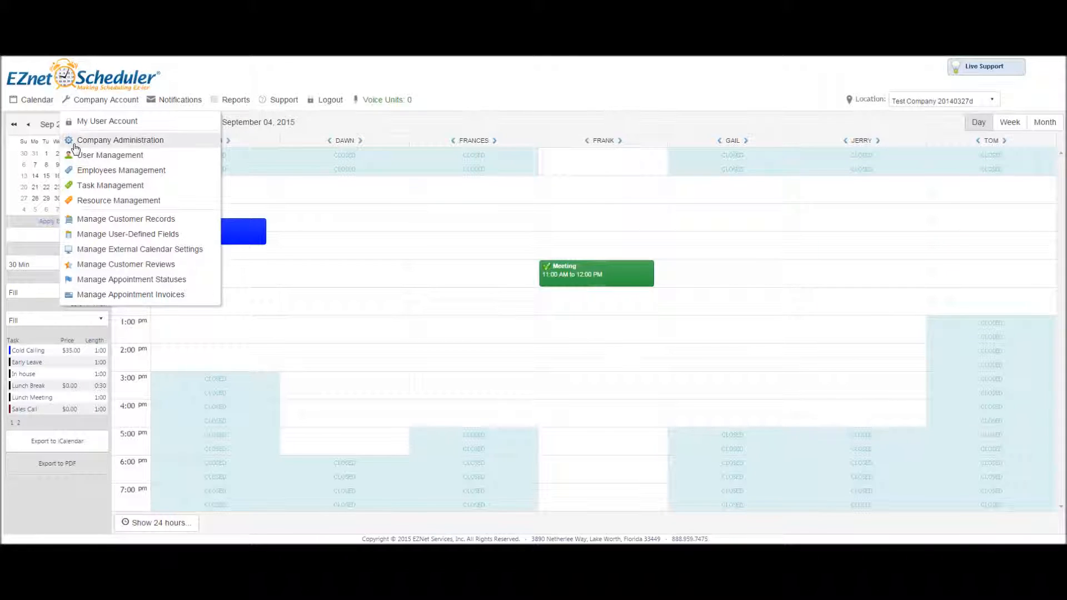
{"action": "left_click", "coordinate": [122, 142]}
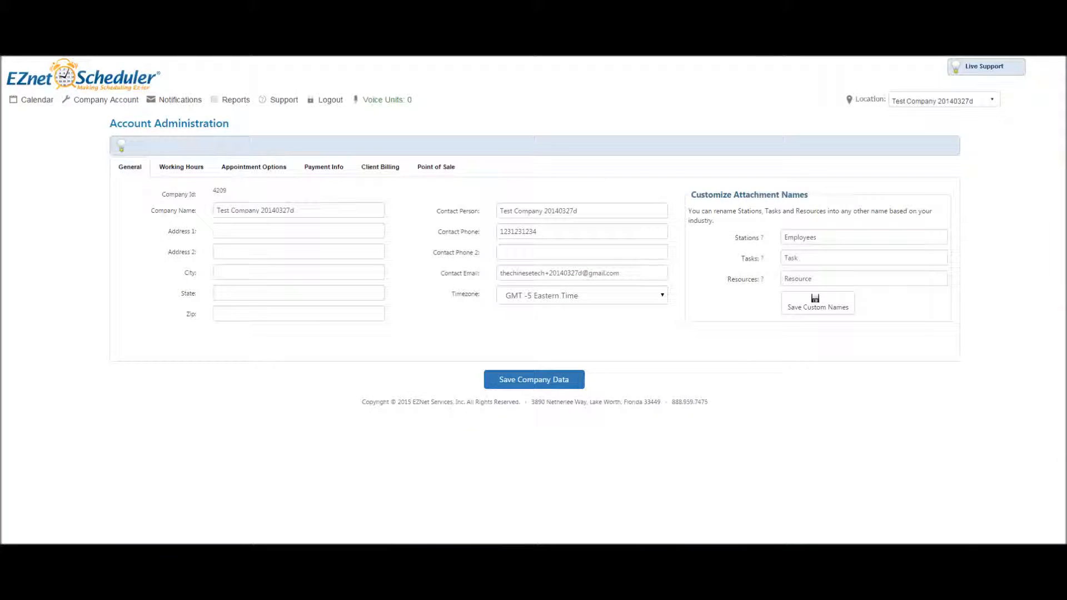
{"action": "left_click", "coordinate": [827, 237]}
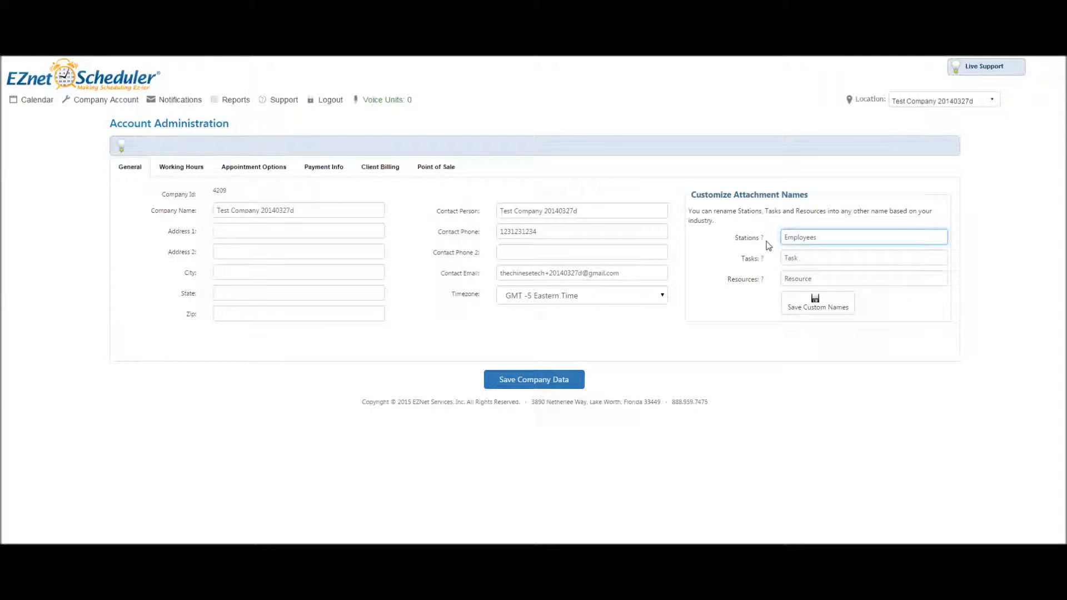
{"action": "left_click", "coordinate": [832, 237]}
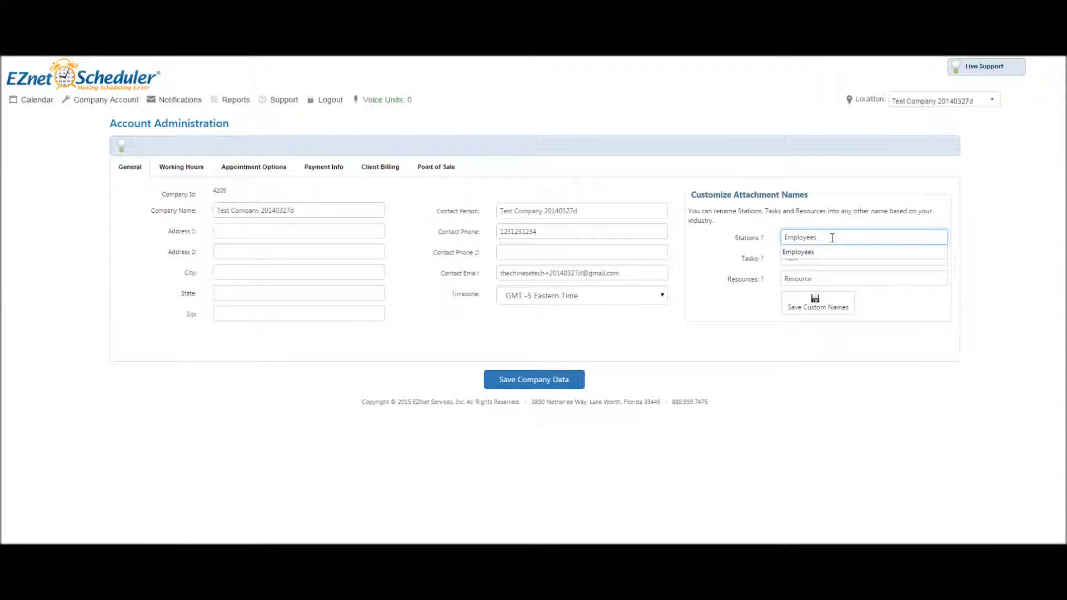
{"action": "left_click", "coordinate": [845, 252]}
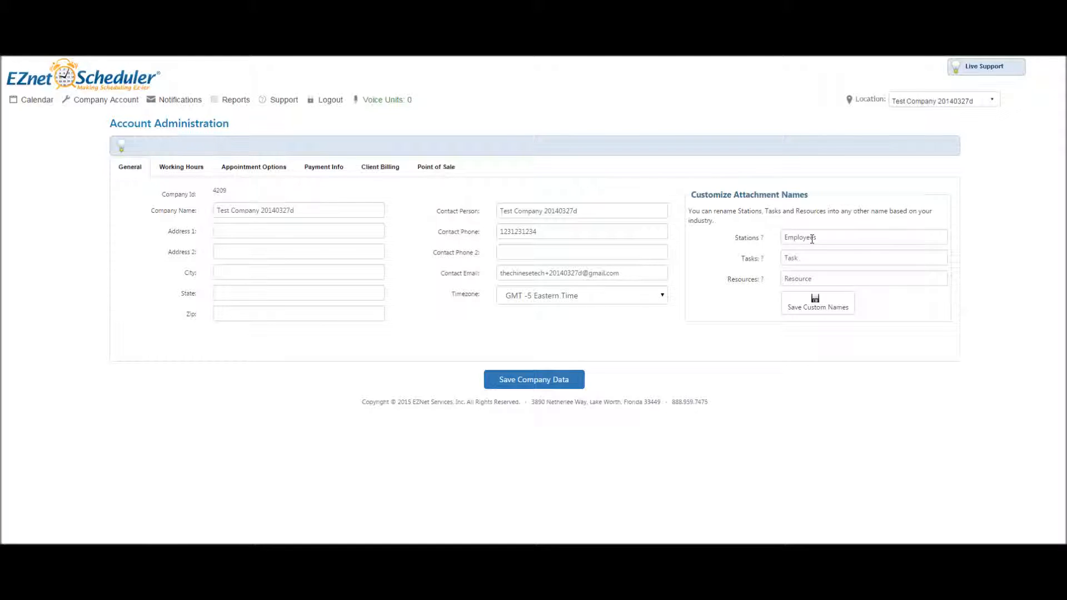
{"action": "left_click", "coordinate": [819, 238]}
{"action": "double_click", "coordinate": [830, 237]}
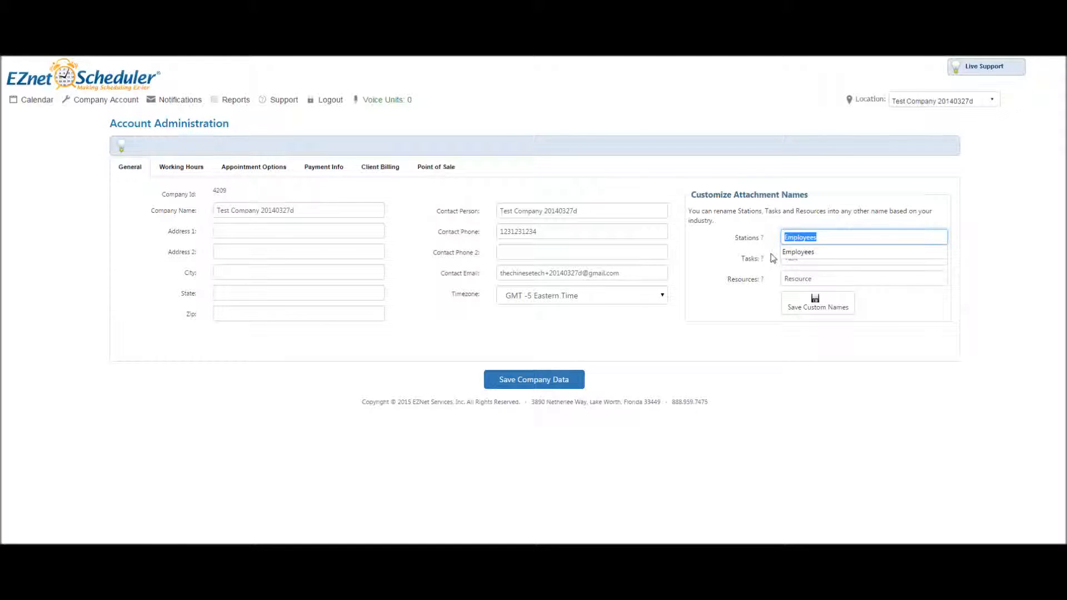
{"action": "left_click_drag", "start_coordinate": [825, 237], "coordinate": [785, 238]}
{"action": "key", "text": "BackSpace"}
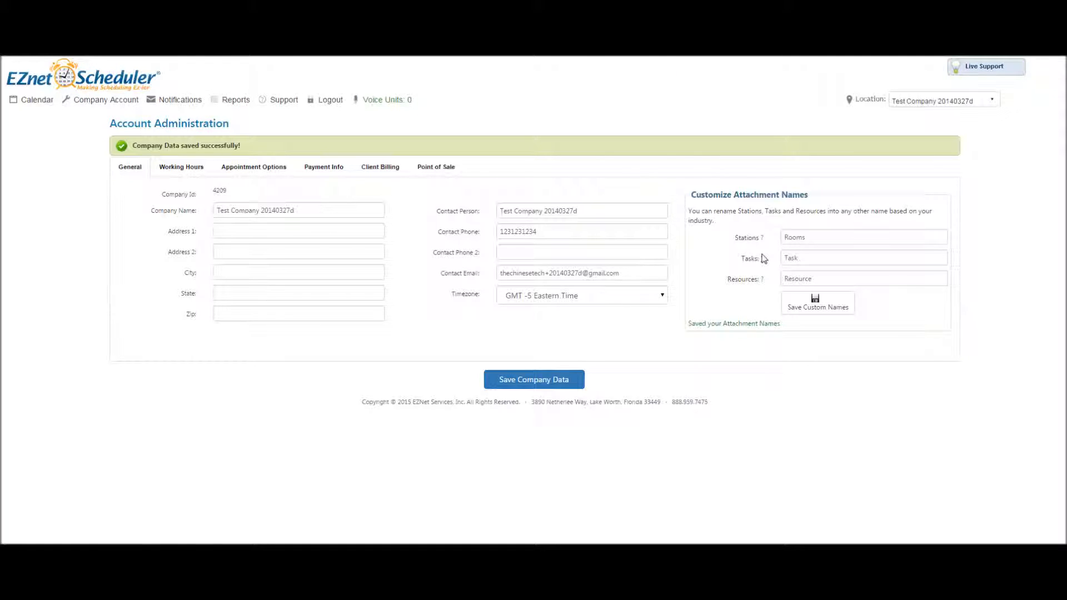
{"action": "left_click", "coordinate": [133, 100]}
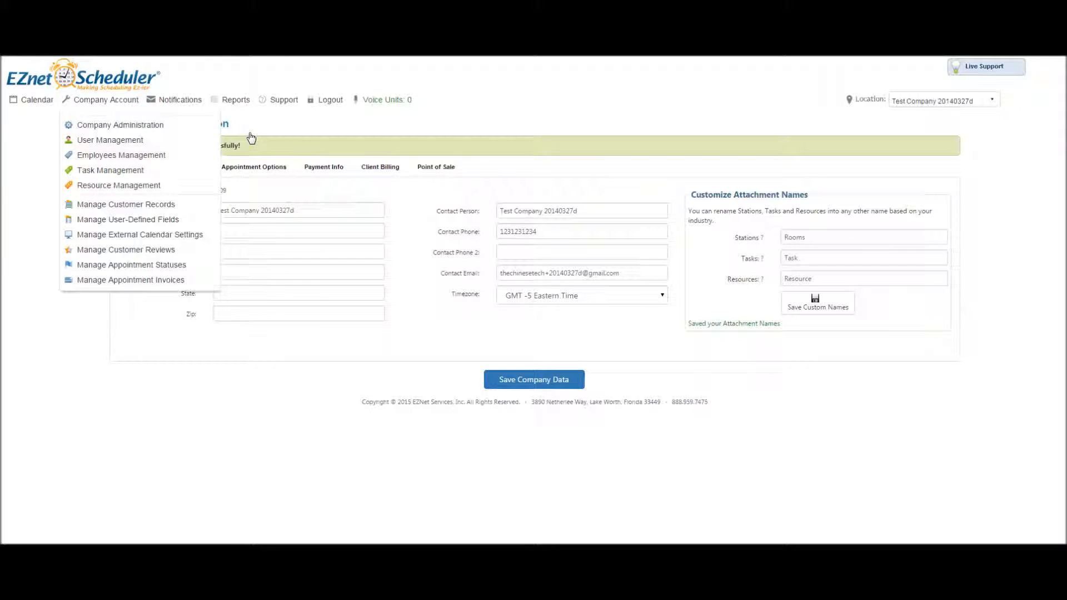
{"action": "left_click", "coordinate": [309, 404]}
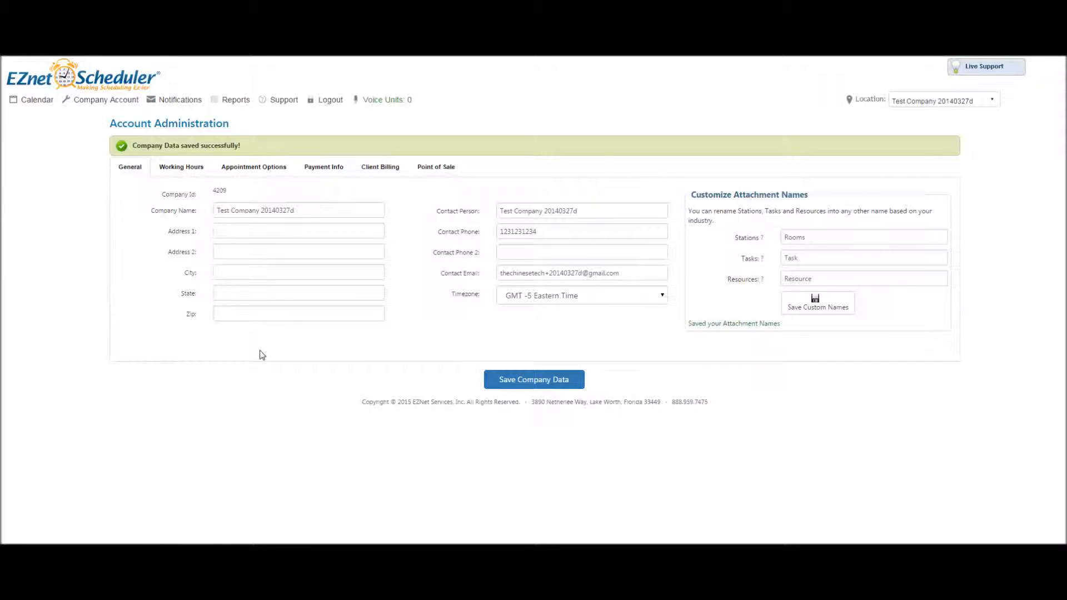
- Examine the company's working hours, appointment options, payment info and point of sale settings
{"action": "left_click", "coordinate": [170, 172]}
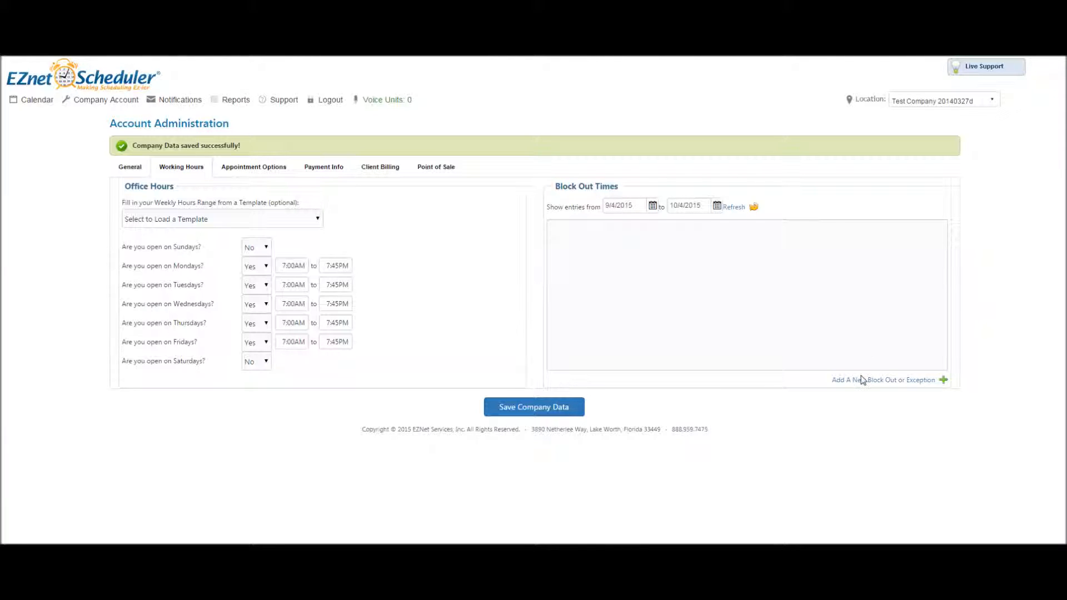
{"action": "left_click", "coordinate": [253, 167]}
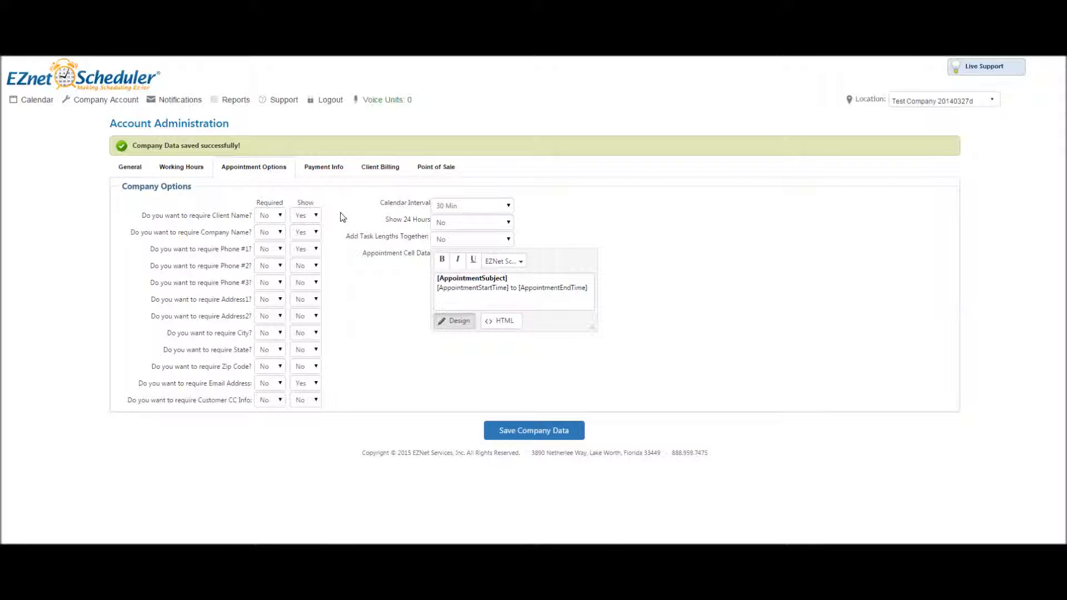
{"action": "left_click", "coordinate": [324, 177]}
{"action": "left_click", "coordinate": [436, 167]}
- Edit the second entry in Rooms Management and set its back color to Rasberry
{"action": "mouse_move", "coordinate": [100, 99]}
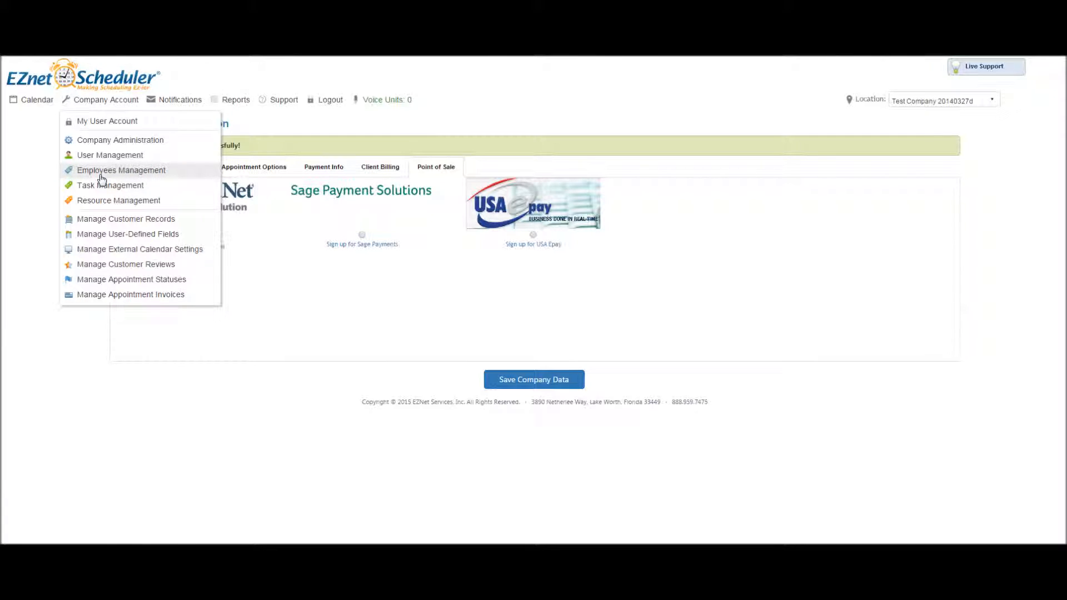
{"action": "left_click", "coordinate": [101, 174]}
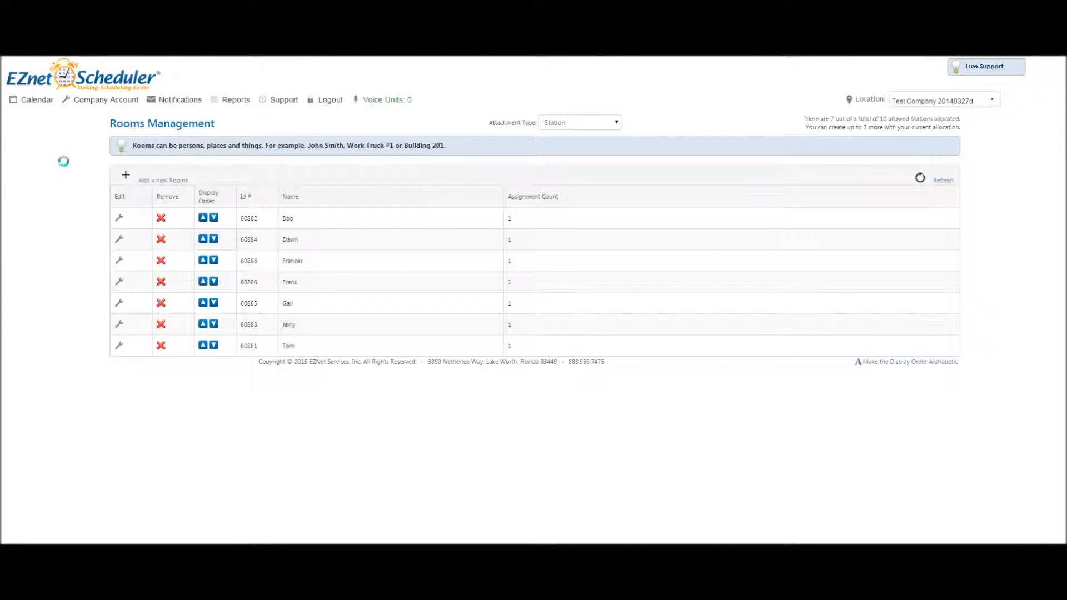
{"action": "left_click", "coordinate": [99, 101]}
{"action": "left_click", "coordinate": [119, 216]}
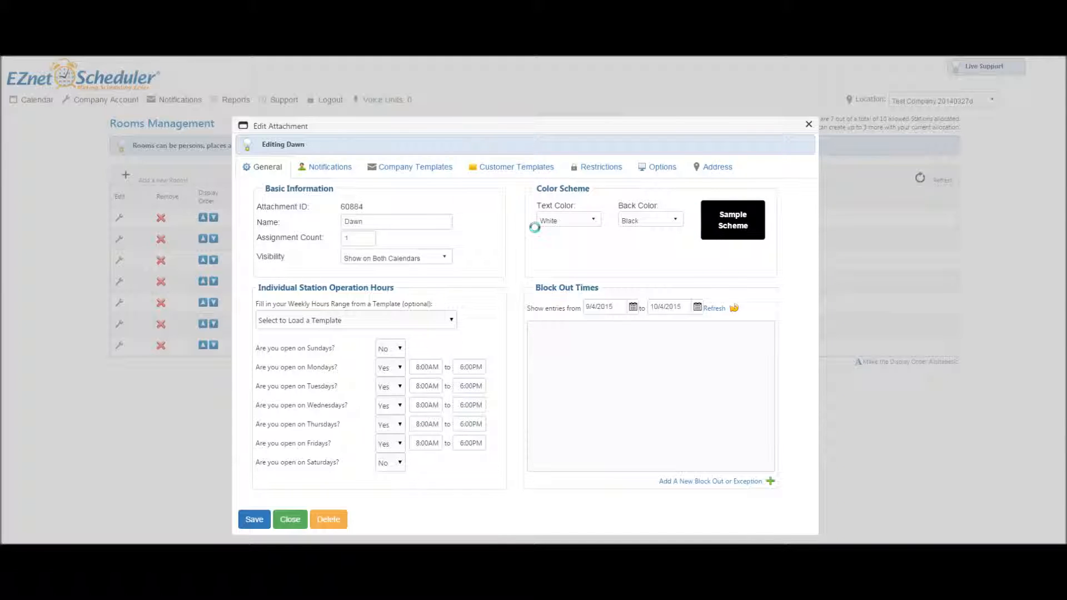
{"action": "left_click", "coordinate": [676, 219]}
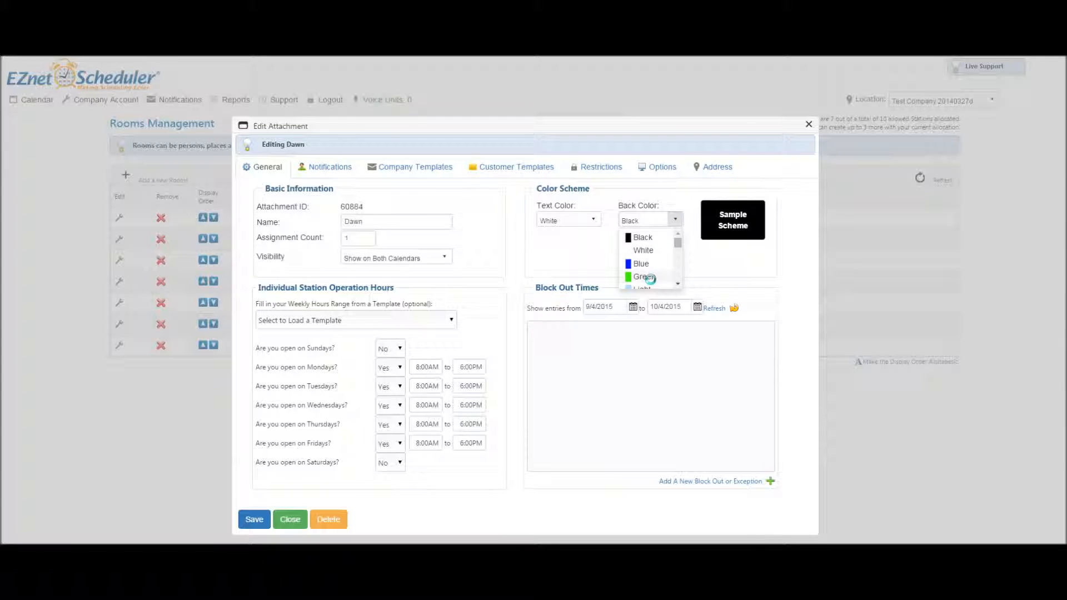
{"action": "left_click_drag", "start_coordinate": [678, 244], "coordinate": [681, 263]}
{"action": "left_click_drag", "start_coordinate": [681, 263], "coordinate": [682, 266]}
{"action": "left_click", "coordinate": [645, 255]}
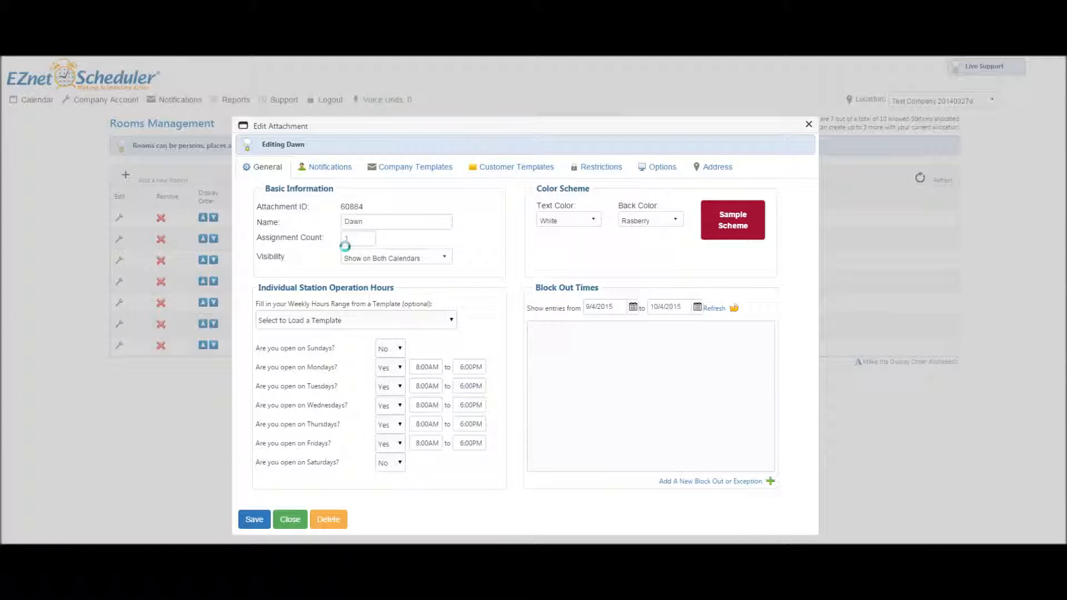
- Review the entry's calendar visibility choices and notification settings, save the attachment and close it
{"action": "left_click", "coordinate": [364, 258]}
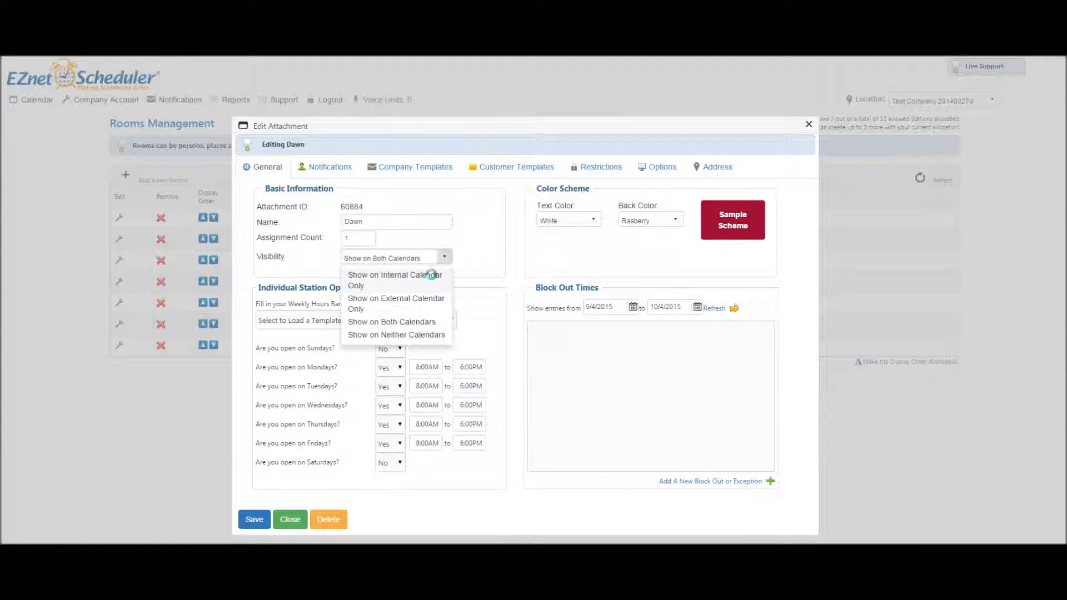
{"action": "left_click", "coordinate": [333, 173]}
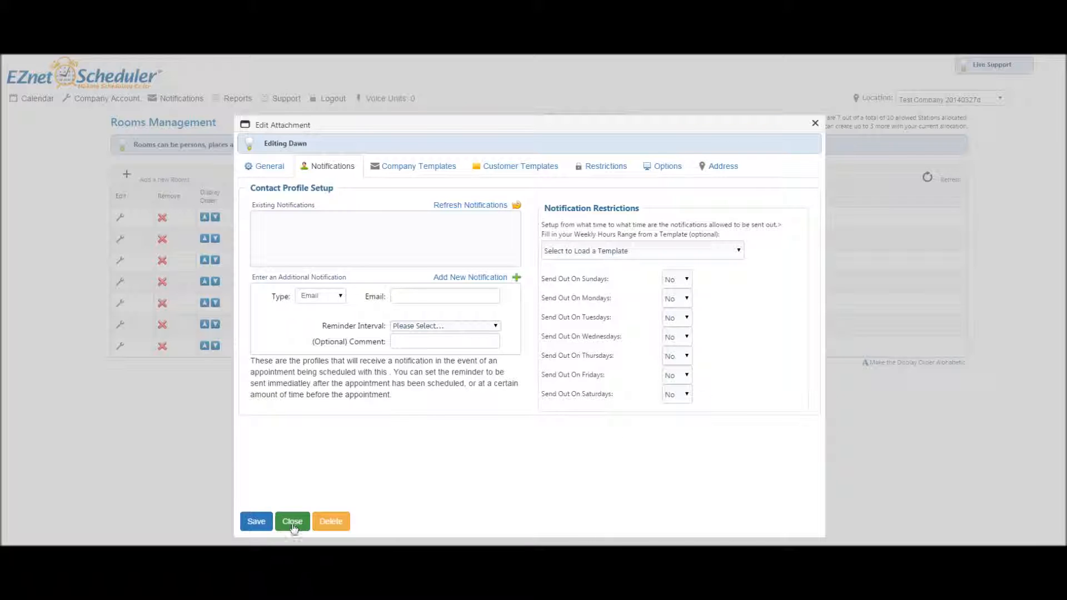
{"action": "left_click", "coordinate": [265, 526]}
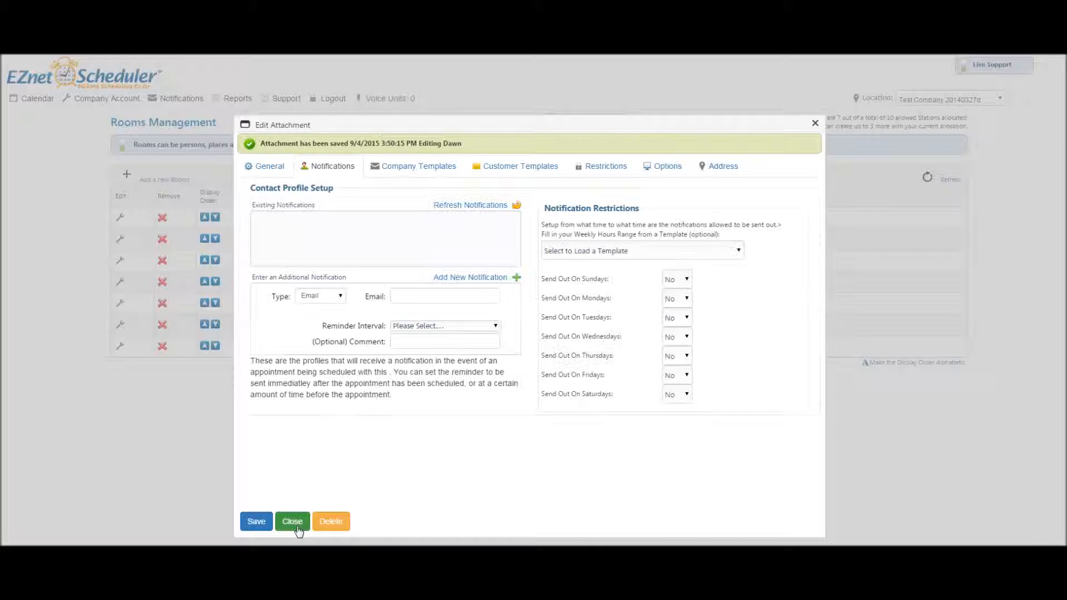
{"action": "left_click", "coordinate": [298, 527]}
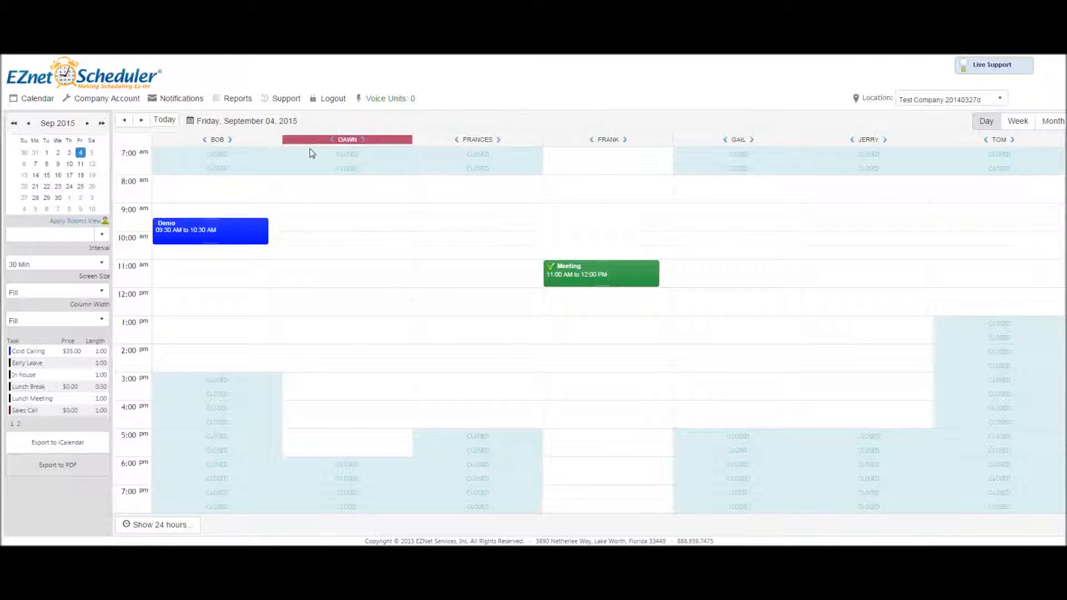
- Examine the Cold Calling task's general settings and price in Task Management, and close it without saving
{"action": "left_click", "coordinate": [100, 99]}
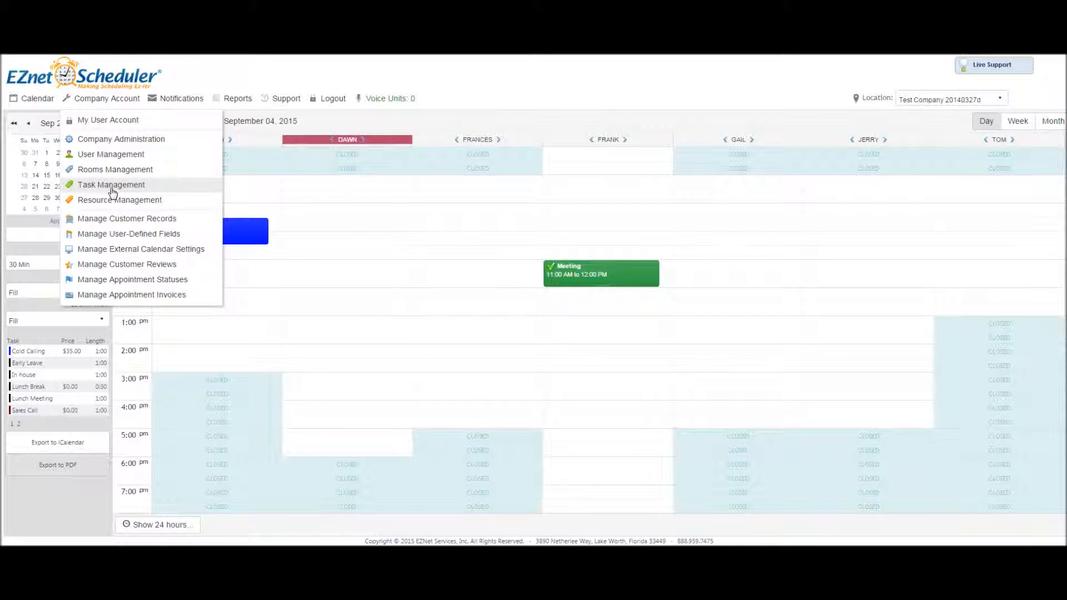
{"action": "left_click", "coordinate": [111, 186]}
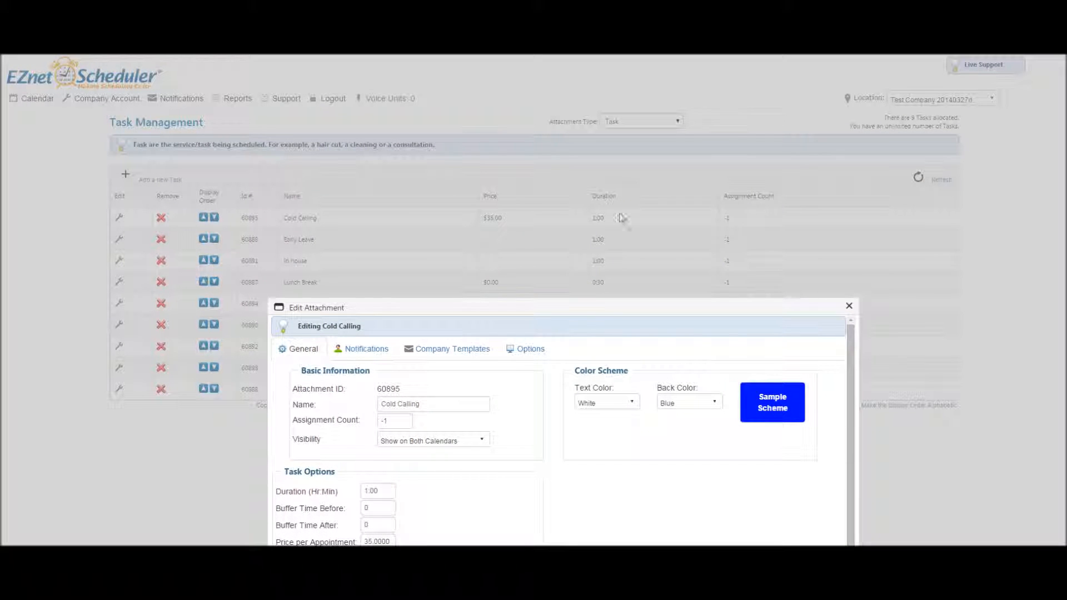
{"action": "left_click_drag", "start_coordinate": [584, 310], "coordinate": [537, 137]}
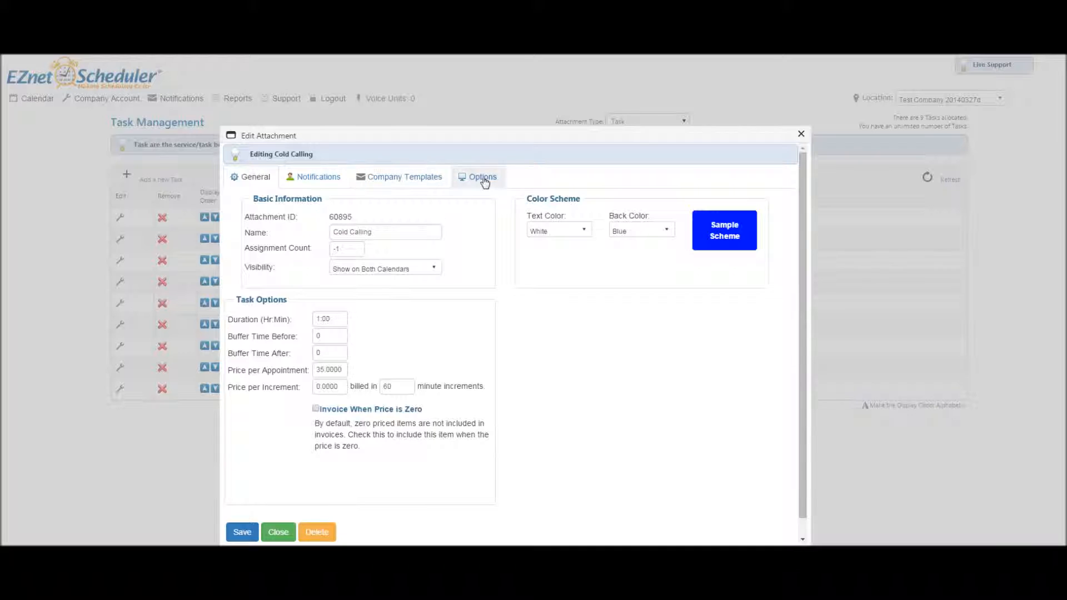
{"action": "left_click_drag", "start_coordinate": [319, 370], "coordinate": [329, 371]}
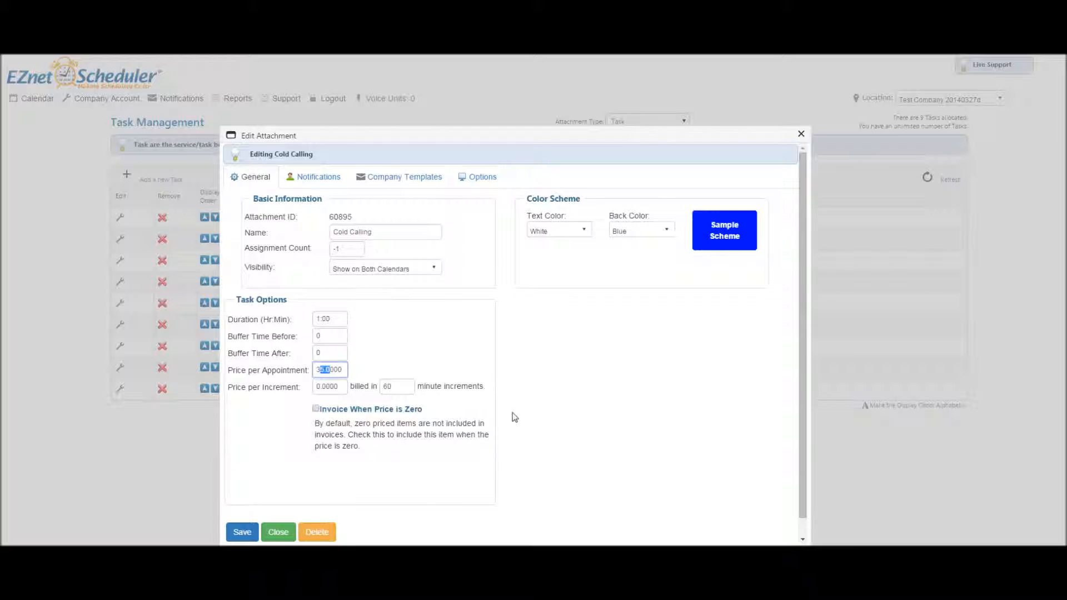
{"action": "left_click", "coordinate": [269, 537]}
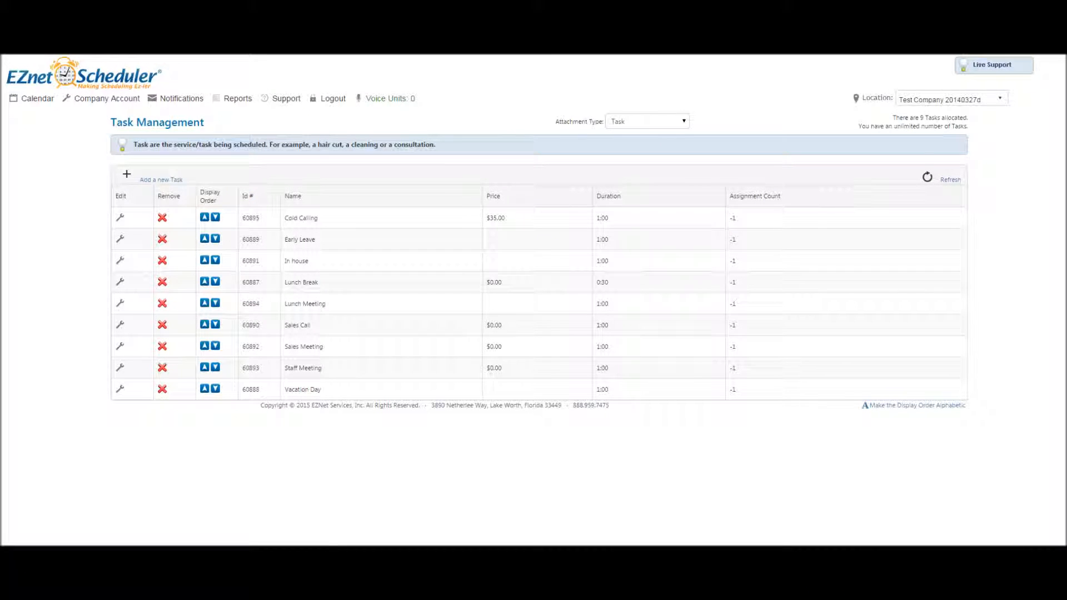
- In the user-defined fields management, start a new field labelled Hair Color with the data type Text
{"action": "left_click", "coordinate": [107, 98]}
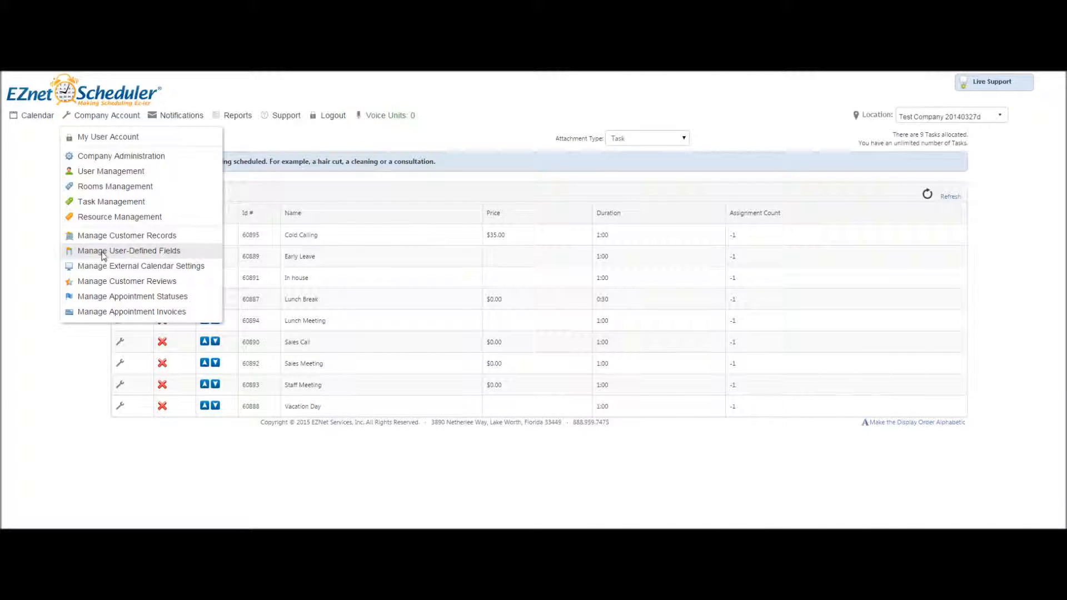
{"action": "left_click", "coordinate": [101, 253]}
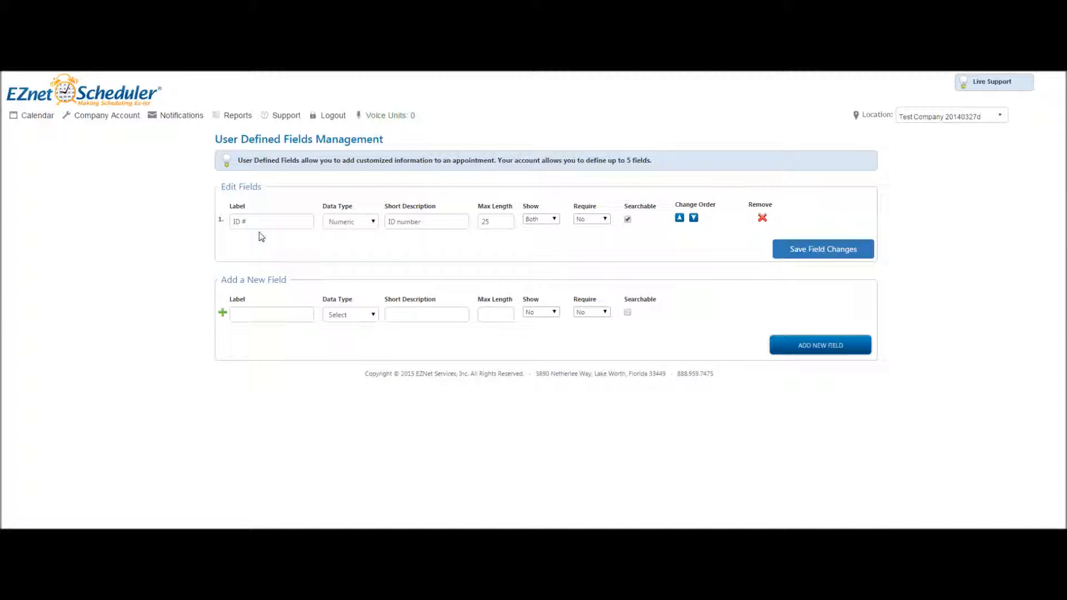
{"action": "left_click", "coordinate": [276, 318]}
{"action": "type", "text": "Hair Color"}
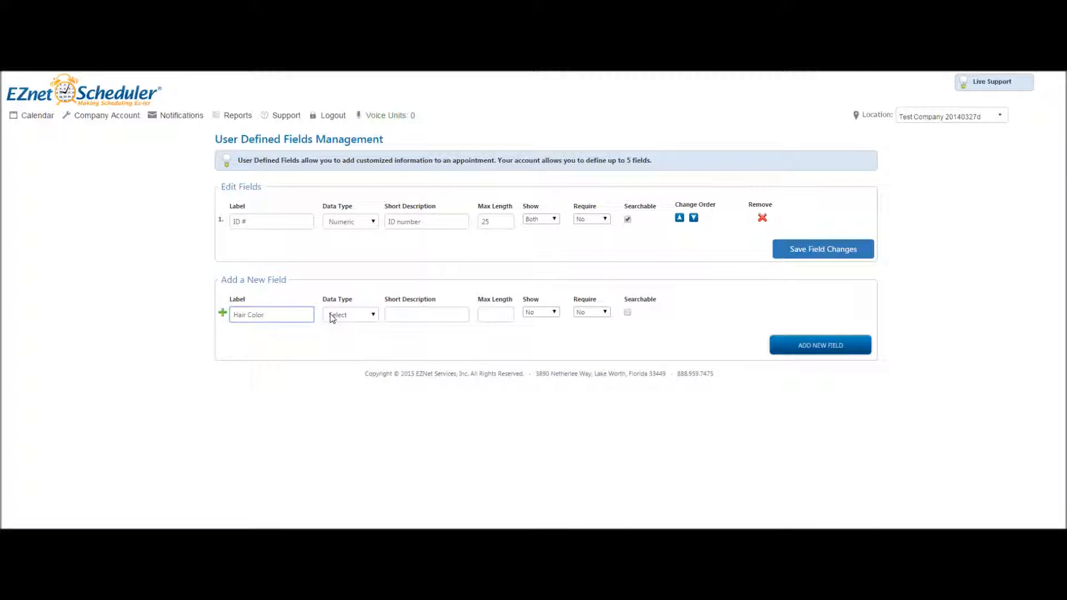
{"action": "left_click", "coordinate": [371, 313]}
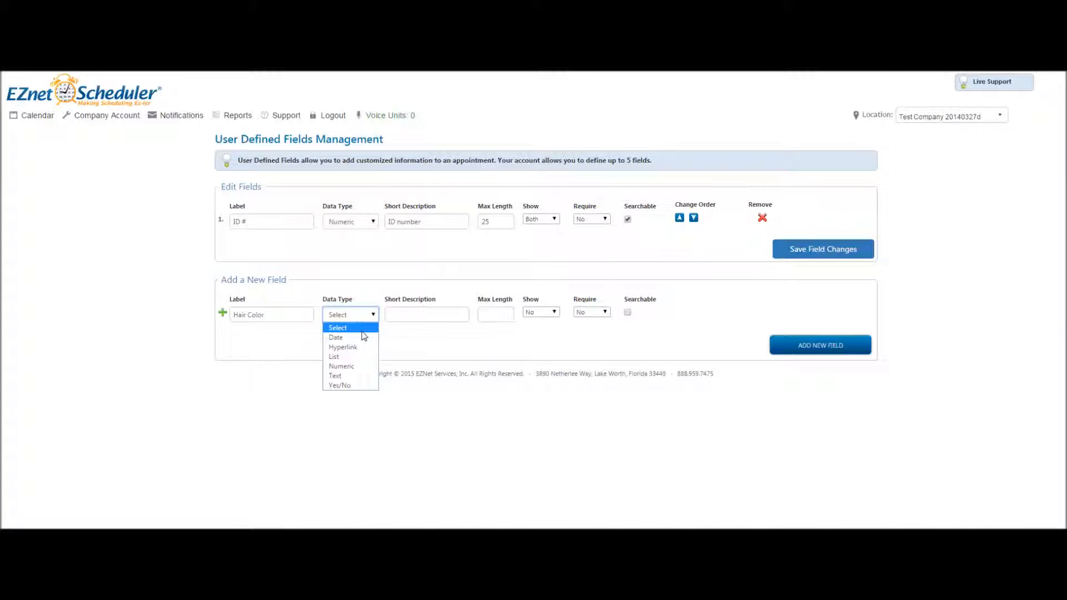
{"action": "left_click", "coordinate": [356, 377]}
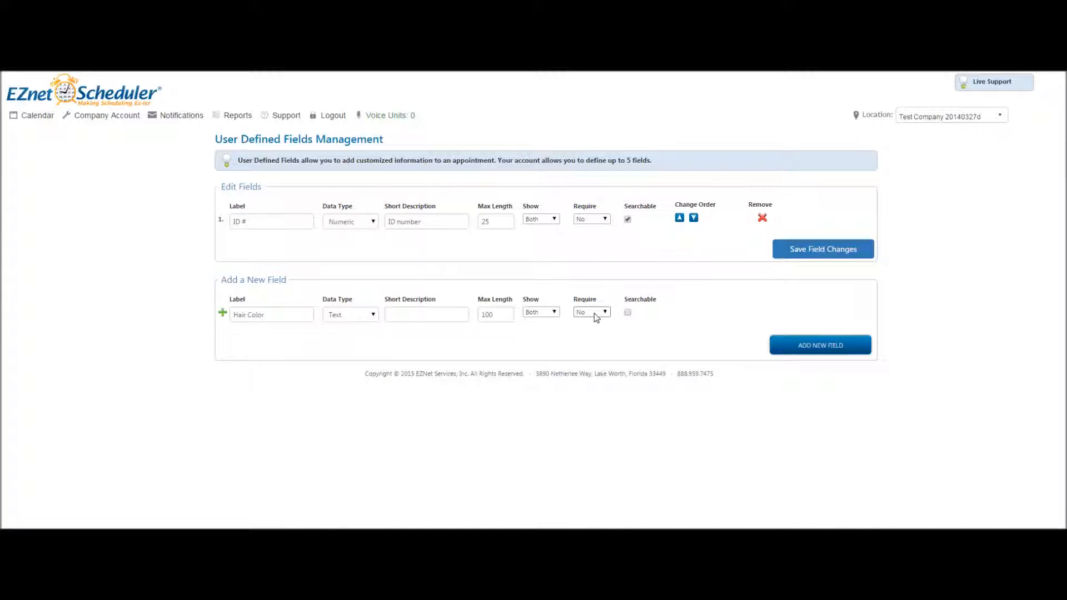
- Keep the Hair Color field not required, make it searchable and add it to the user-defined fields
{"action": "left_click", "coordinate": [596, 314]}
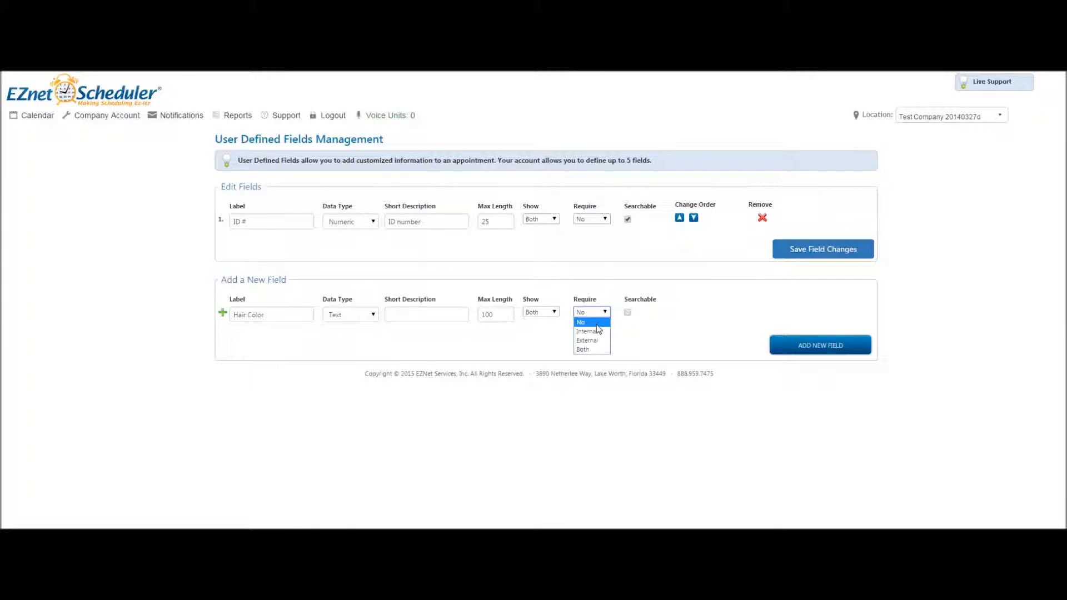
{"action": "left_click", "coordinate": [597, 324]}
{"action": "left_click", "coordinate": [627, 312]}
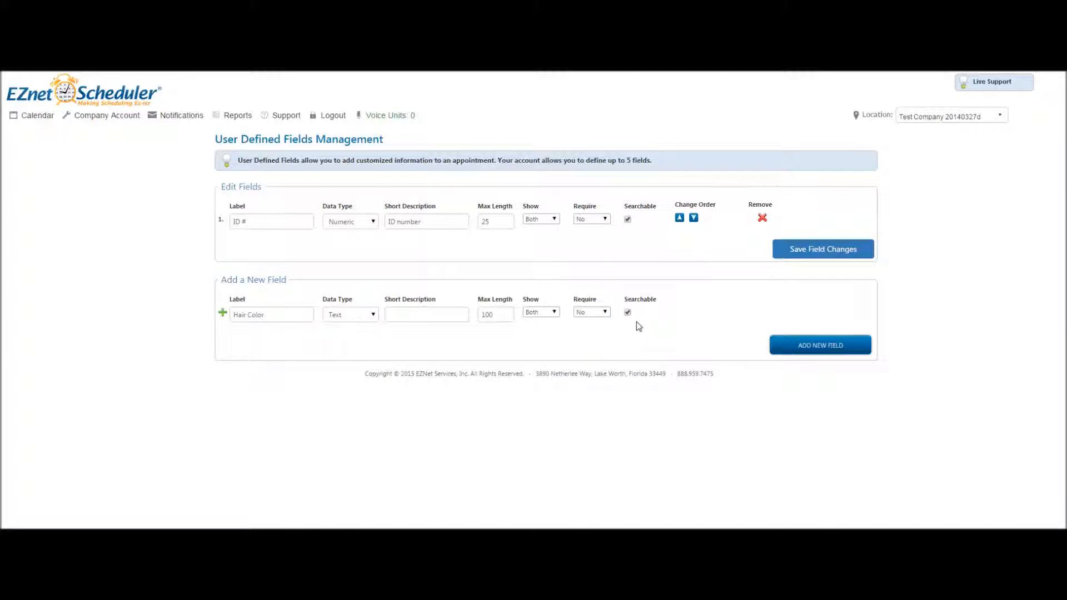
{"action": "left_click", "coordinate": [833, 349]}
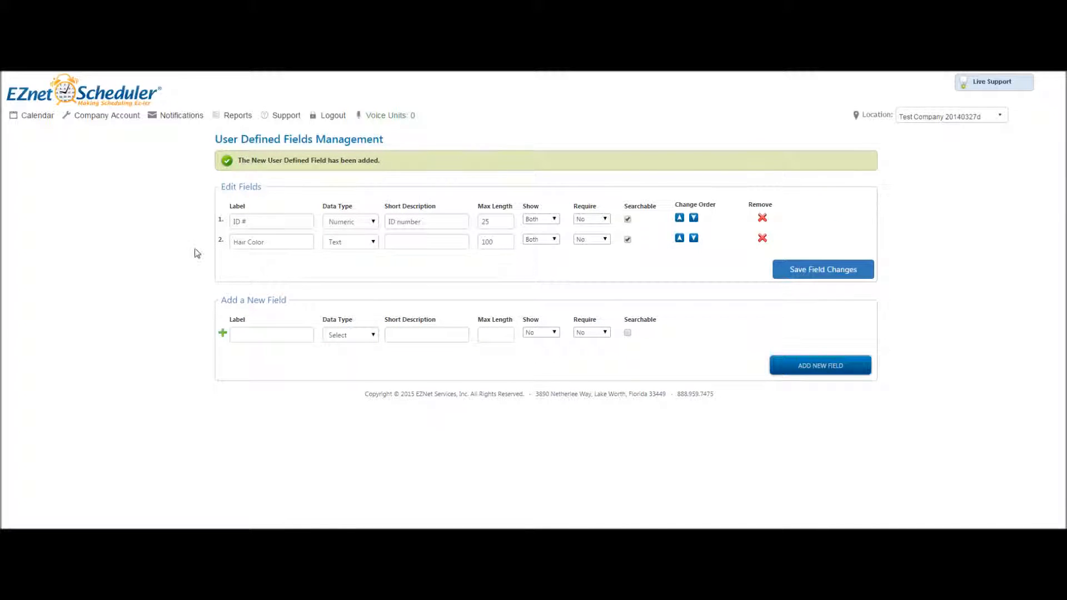
- Open a new 9:00 AM appointment in the calendar's second room column, check its ID # and Hair Color fields, and close it without saving
{"action": "left_click", "coordinate": [39, 121]}
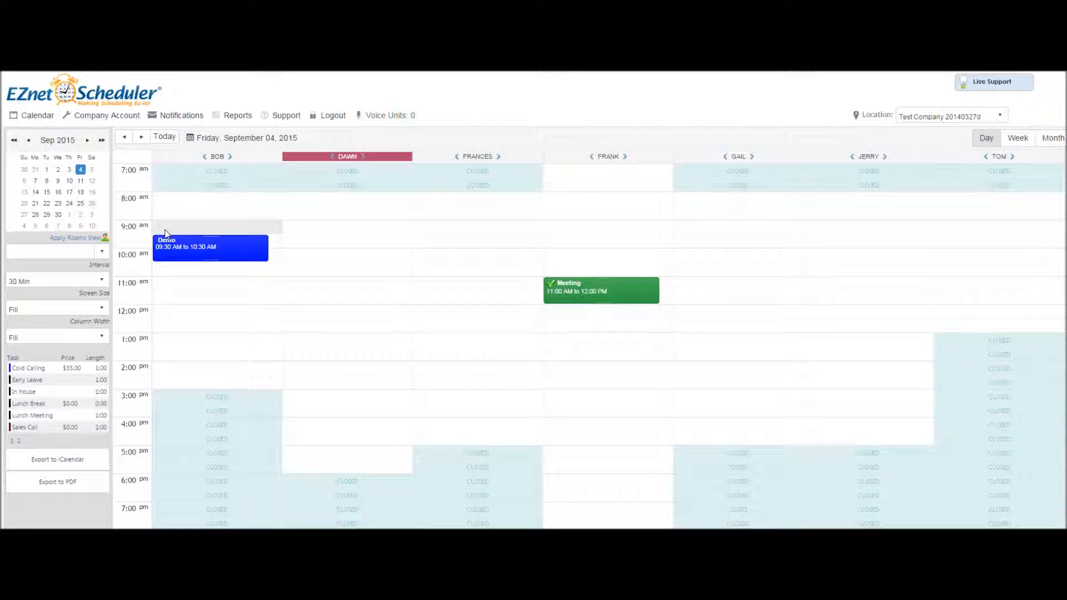
{"action": "left_click", "coordinate": [361, 237]}
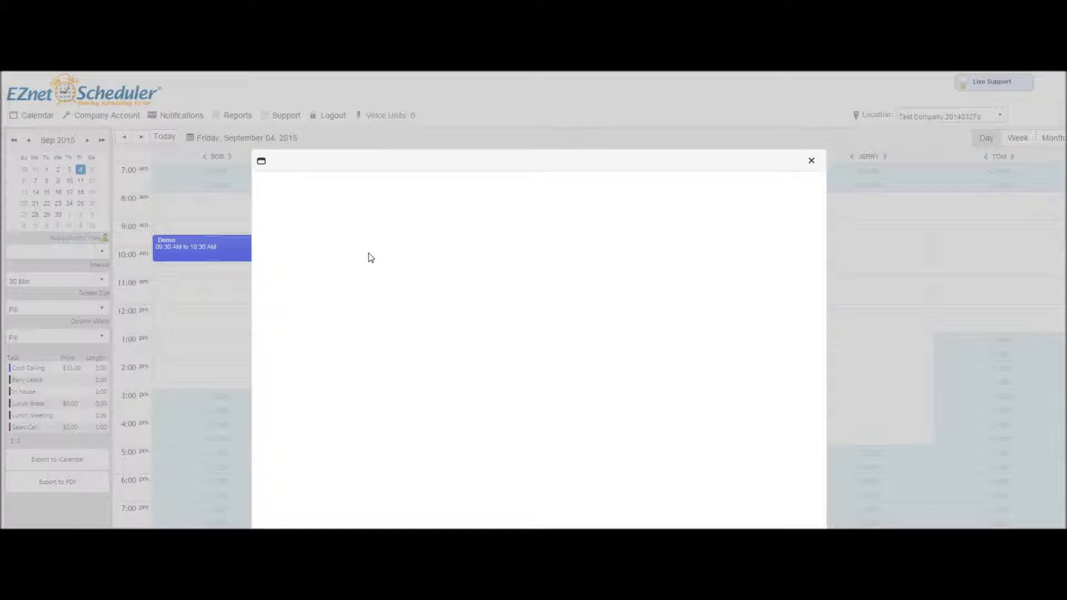
{"action": "left_click_drag", "start_coordinate": [427, 400], "coordinate": [470, 401]}
{"action": "left_click", "coordinate": [447, 418]}
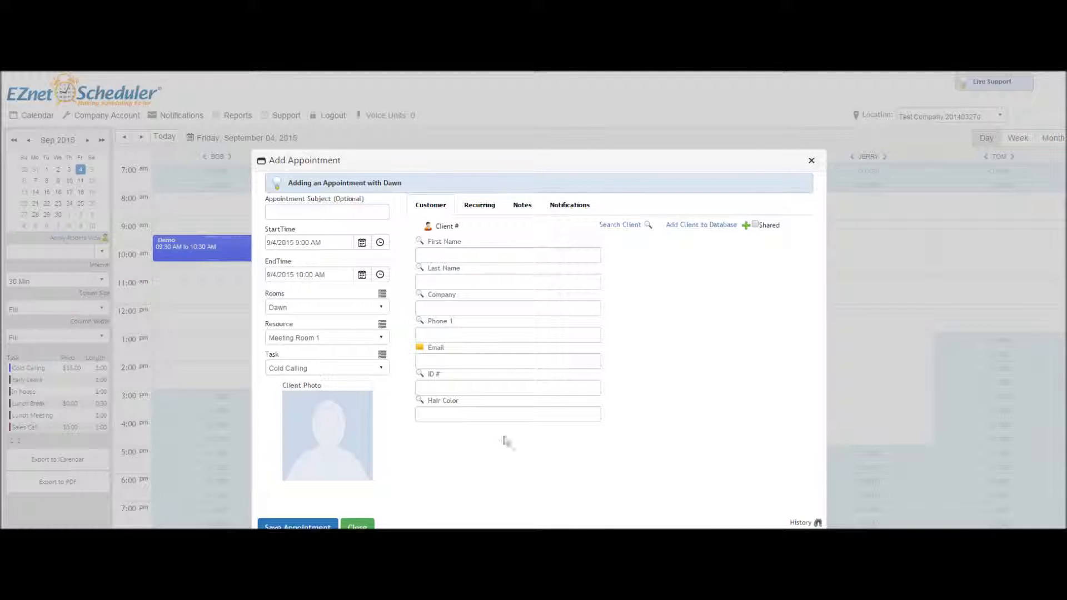
{"action": "left_click", "coordinate": [811, 161]}
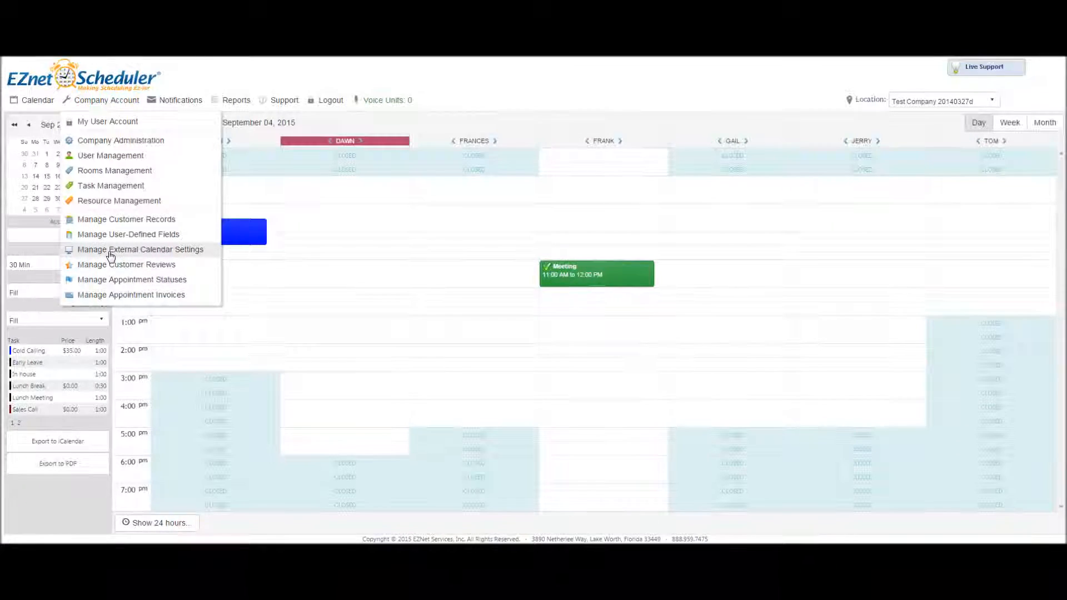
- Examine the external calendar's company images, description and cancellation policy, calendar options and EZ Widget code generator
{"action": "left_click", "coordinate": [109, 252]}
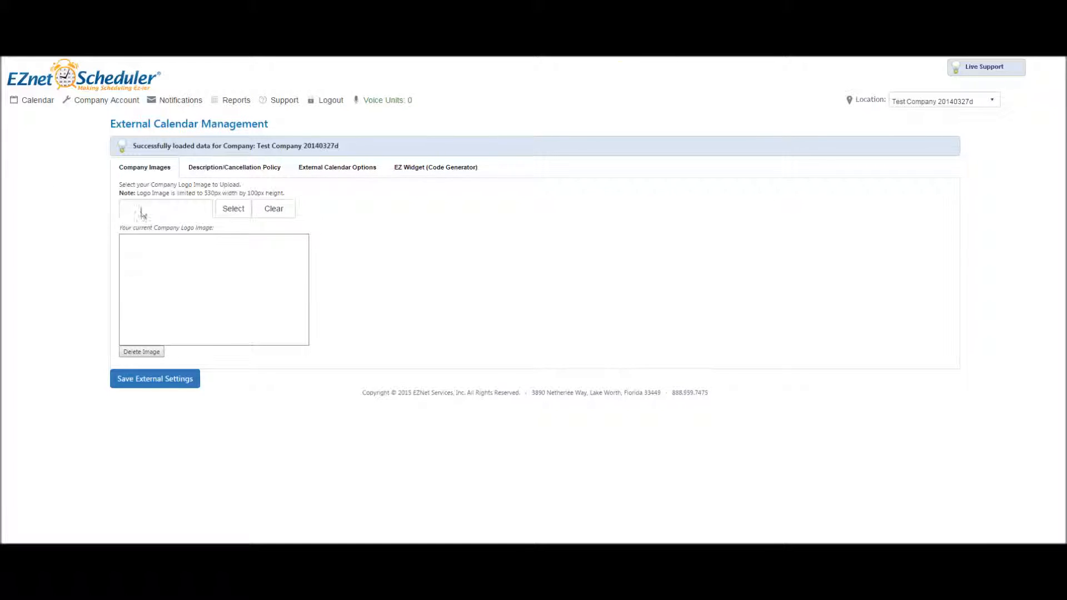
{"action": "left_click", "coordinate": [226, 173]}
{"action": "left_click", "coordinate": [340, 169]}
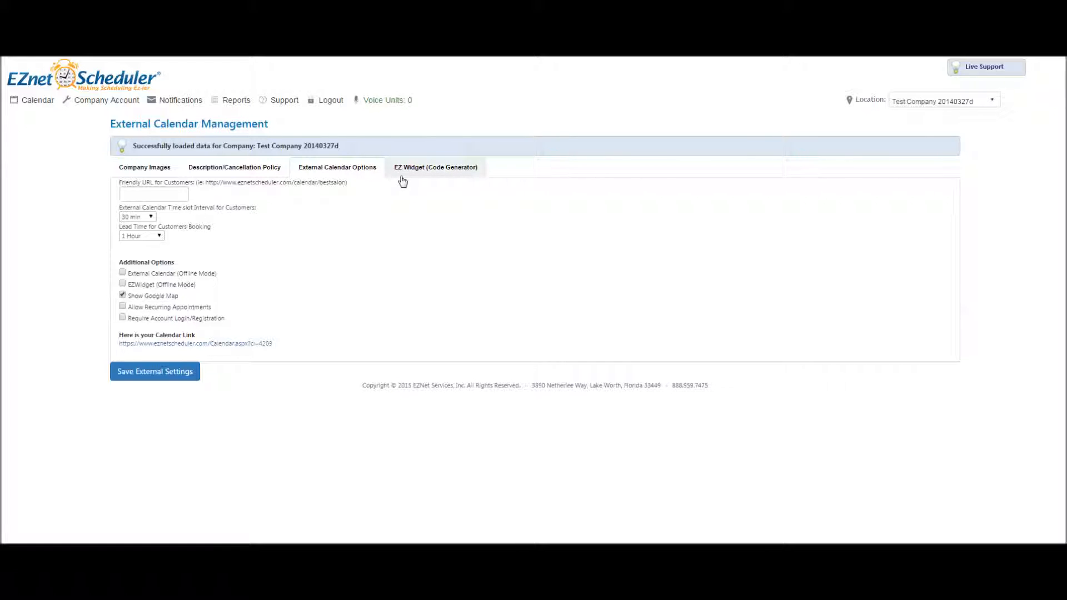
{"action": "left_click", "coordinate": [422, 178]}
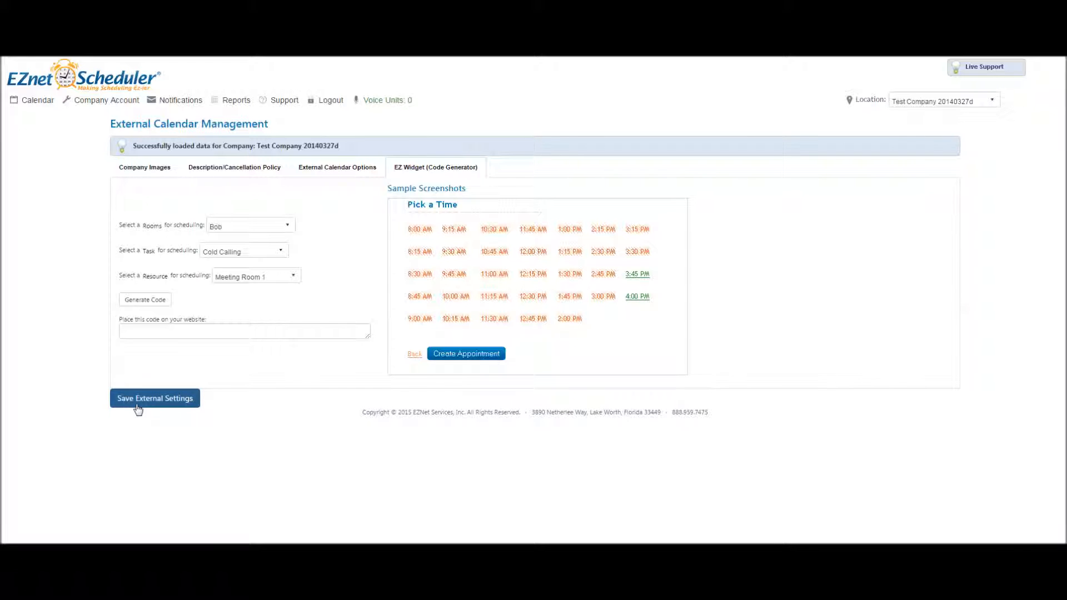
- Return to the day calendar, inspect the 11:00 AM Meeting appointment and bring up the notification options
{"action": "left_click", "coordinate": [38, 100]}
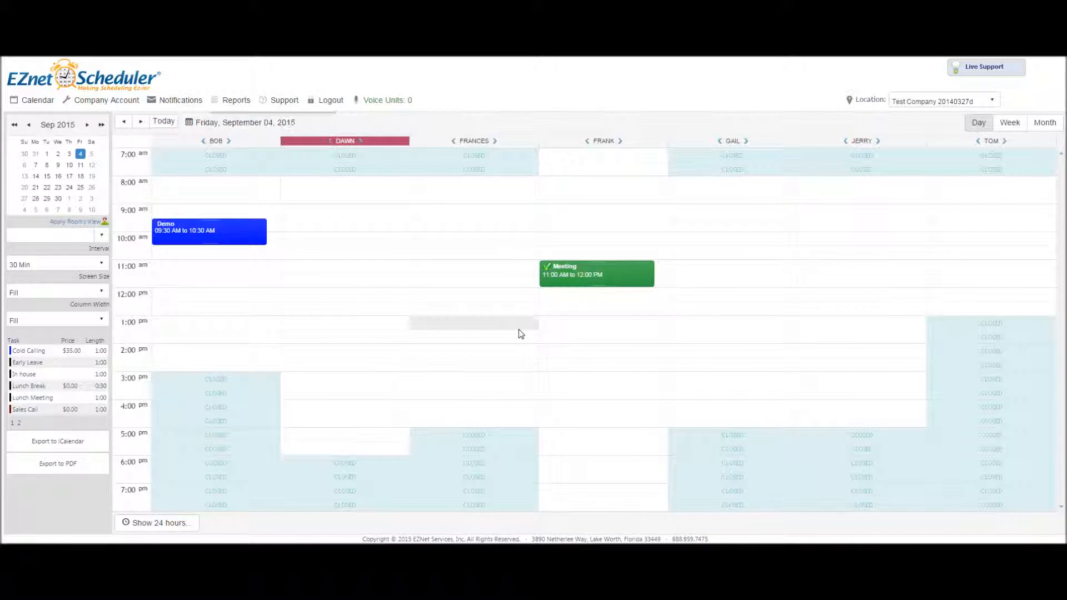
{"action": "mouse_move", "coordinate": [583, 273]}
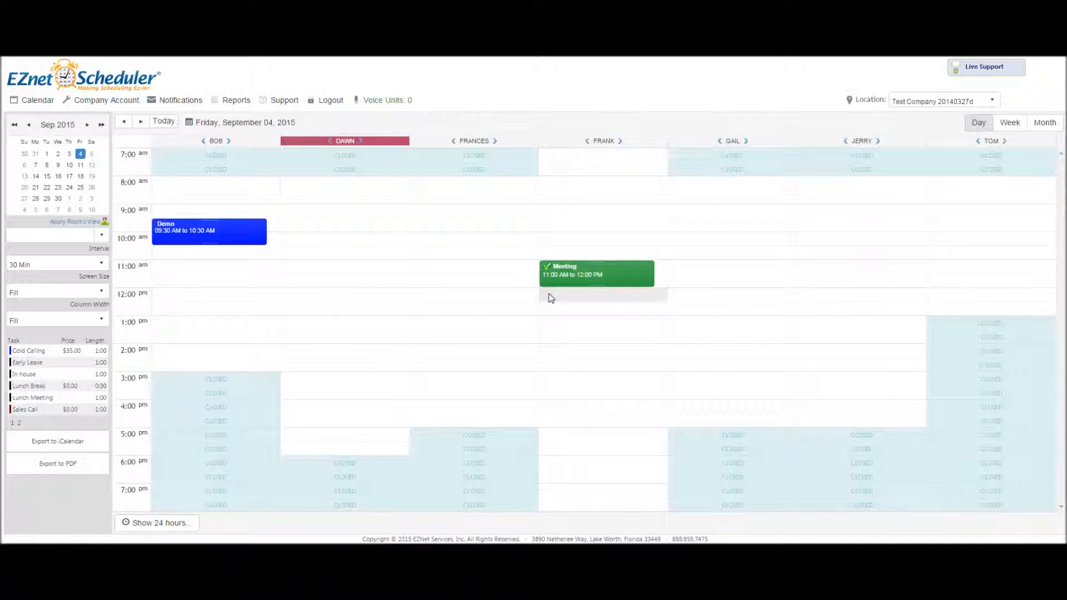
{"action": "left_click", "coordinate": [179, 101]}
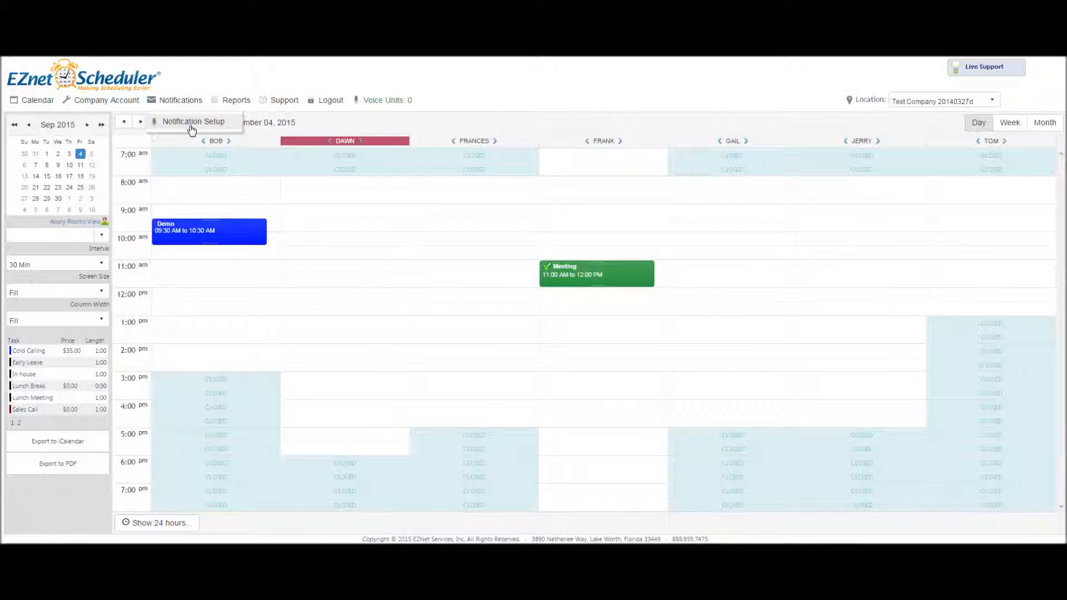